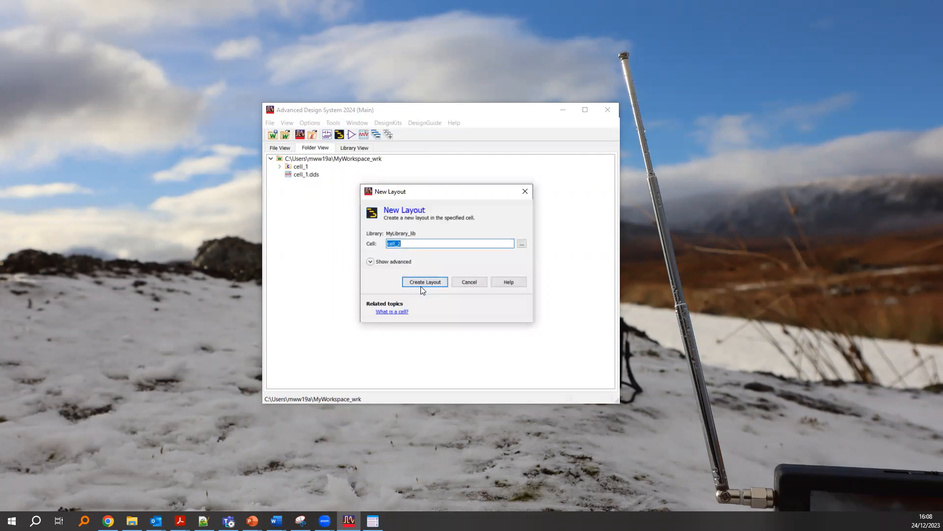
- Create a new layout in cell_2 and look through the available part palettes
click(422, 282)
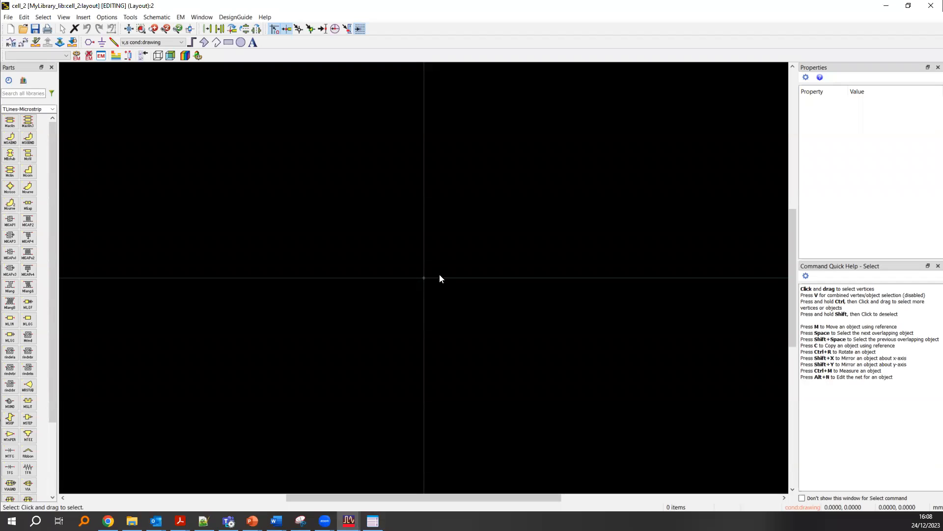
click(53, 109)
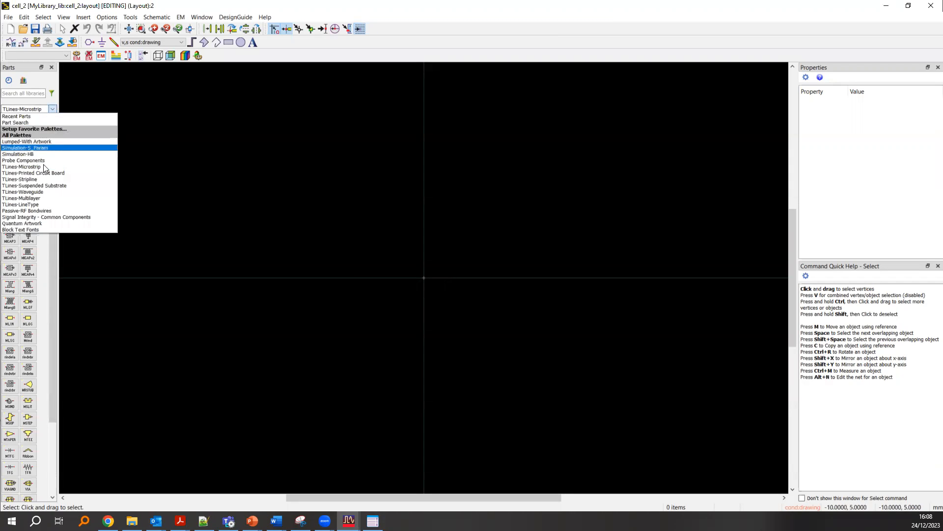
click(53, 109)
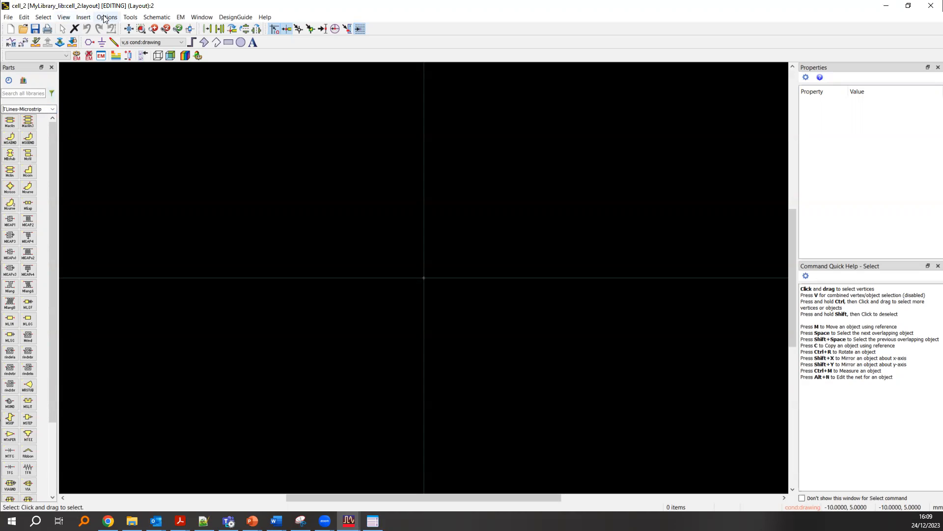
- Set the layout's grid spacing to the .10-1-100 preset
scroll(430, 274, down, 6)
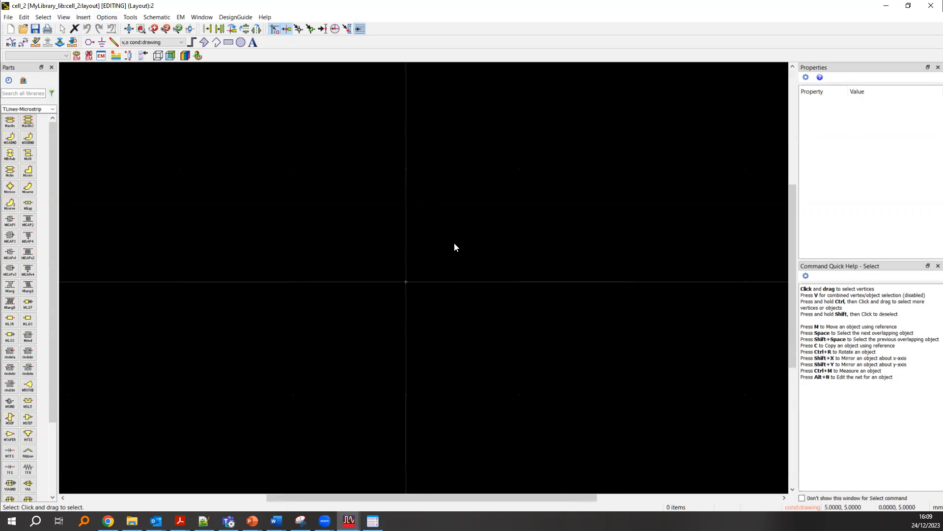
scroll(454, 243, up, 1)
click(114, 18)
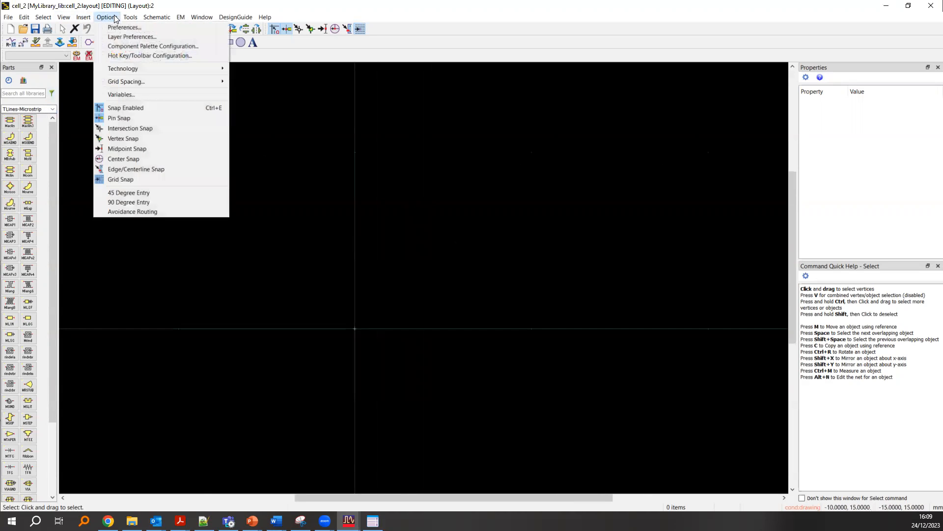
mouse_move(139, 83)
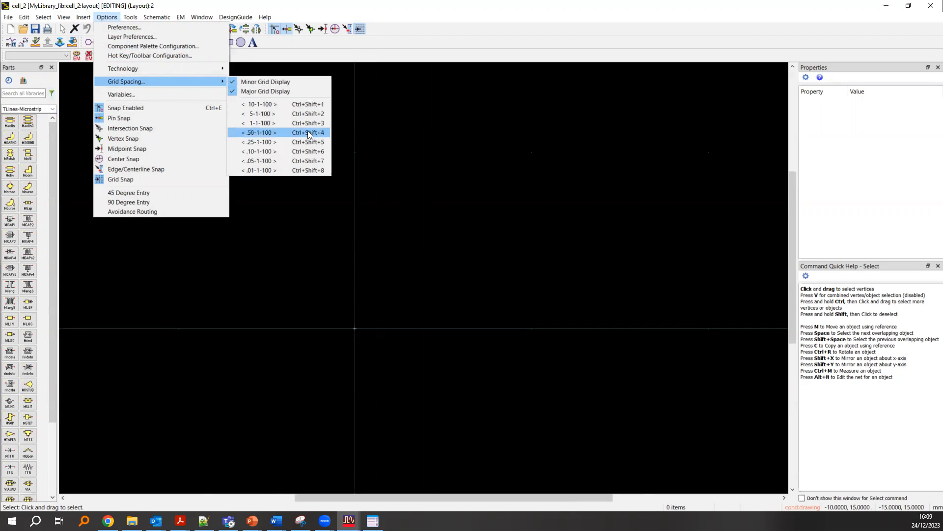
click(259, 153)
scroll(418, 278, down, 3)
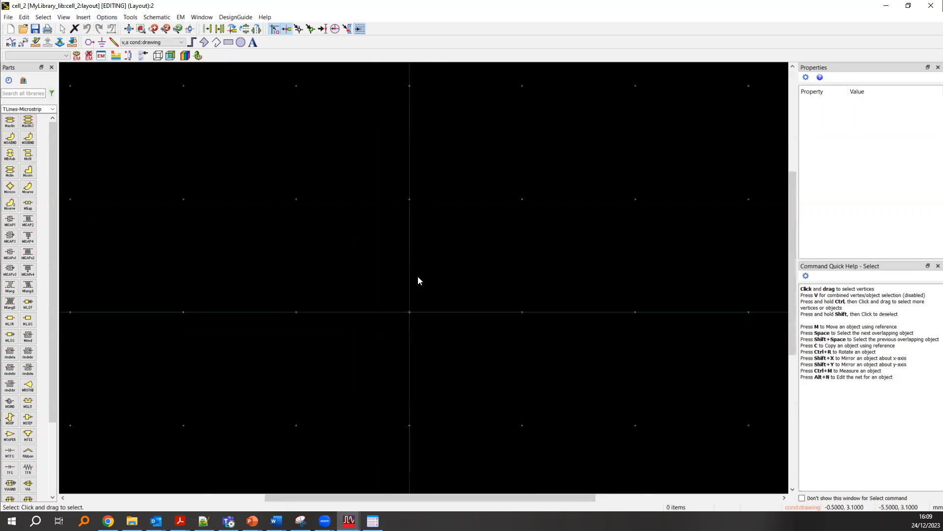
scroll(423, 278, down, 2)
scroll(431, 278, up, 2)
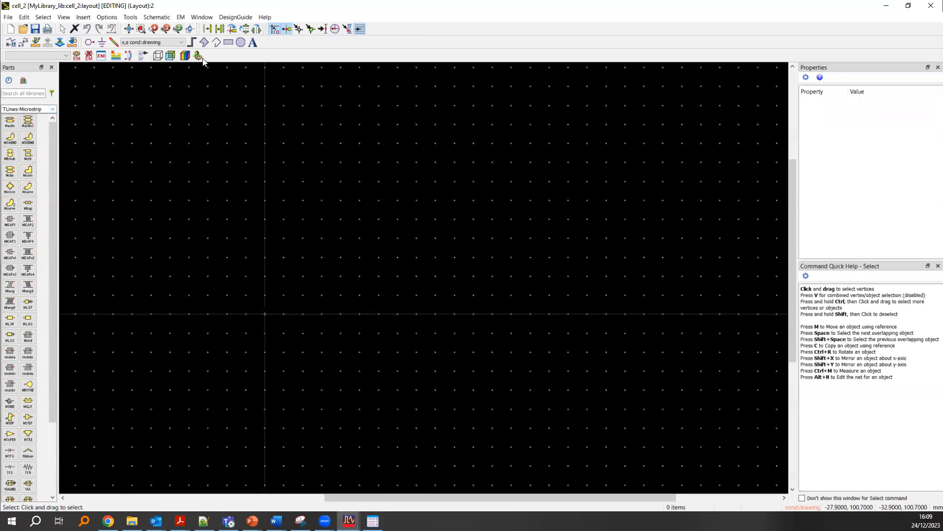
- Draw a horizontal rectangle about 109 by 10.4 mm on the cond:drawing layer, running right from near the origin
click(225, 43)
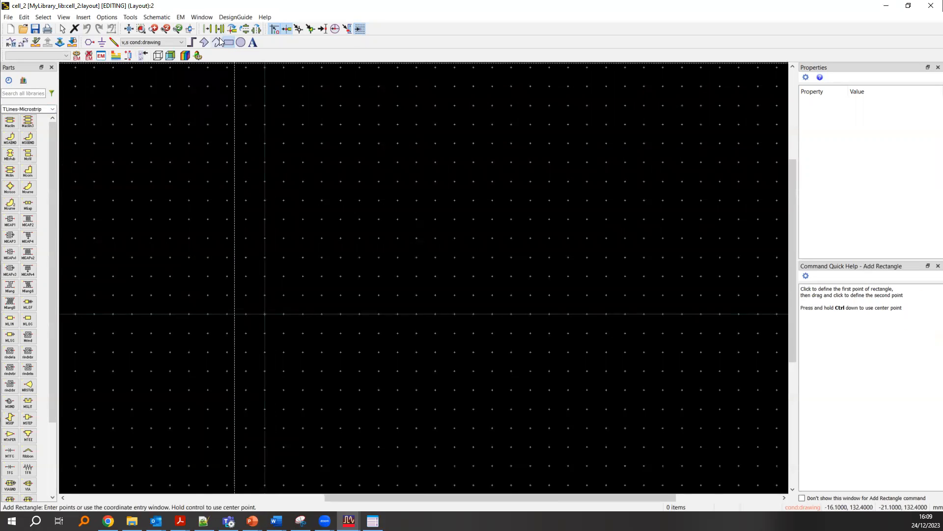
scroll(267, 315, up, 3)
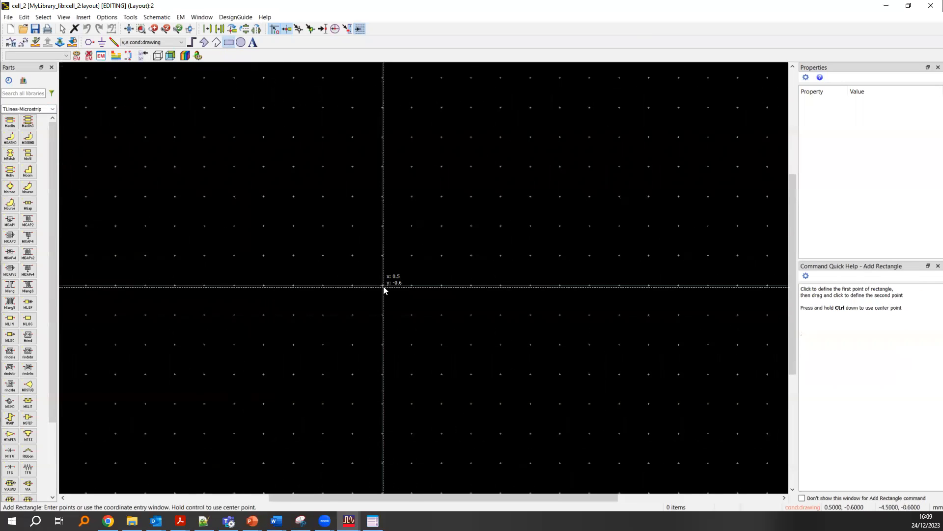
click(401, 260)
scroll(437, 302, down, 2)
scroll(449, 276, down, 1)
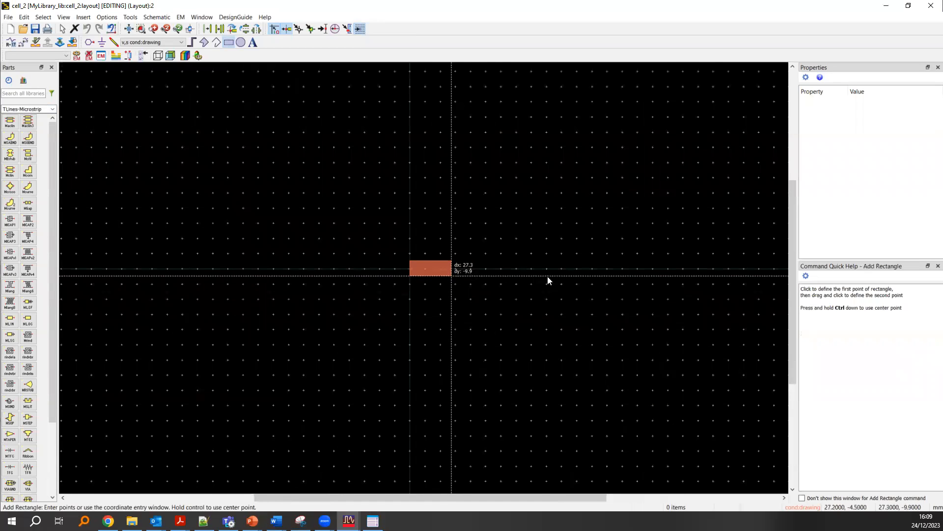
scroll(667, 273, up, 2)
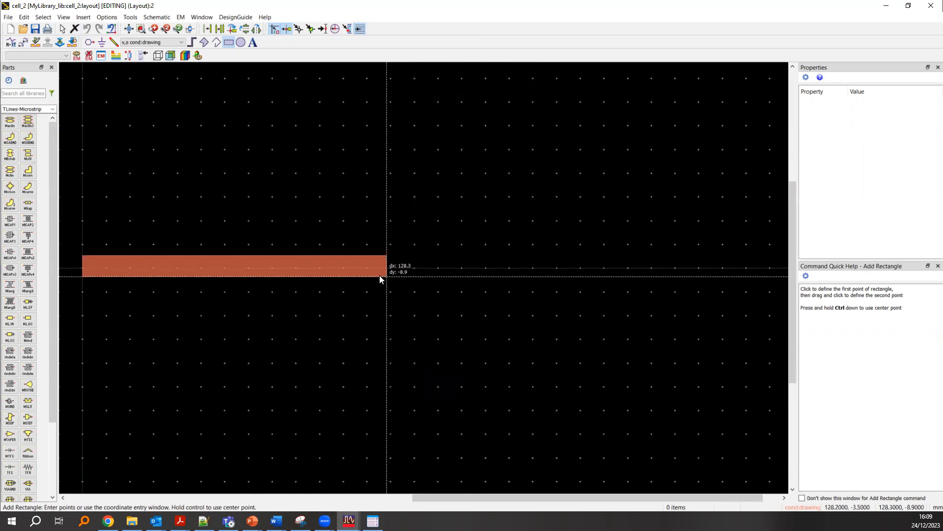
click(340, 279)
key(Escape)
- Set the cond rectangle's width to 100 and its height to 2
click(294, 269)
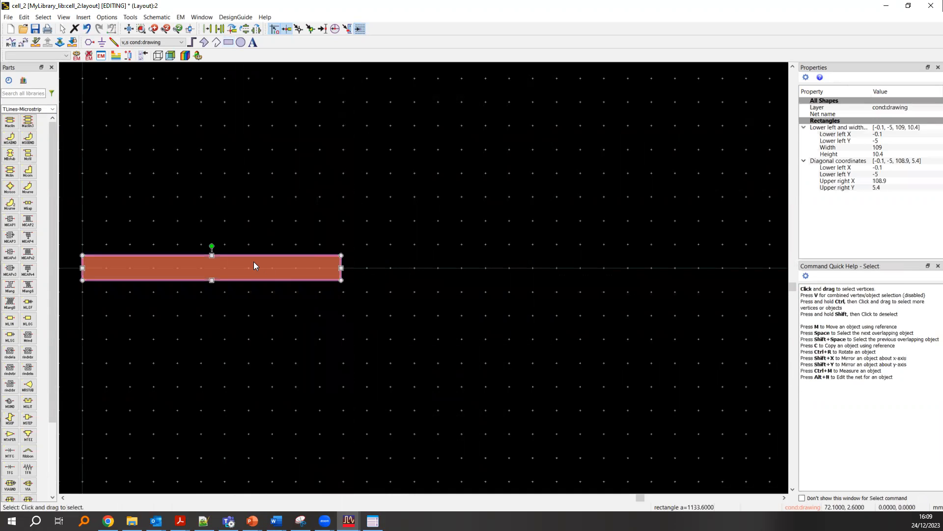
click(887, 148)
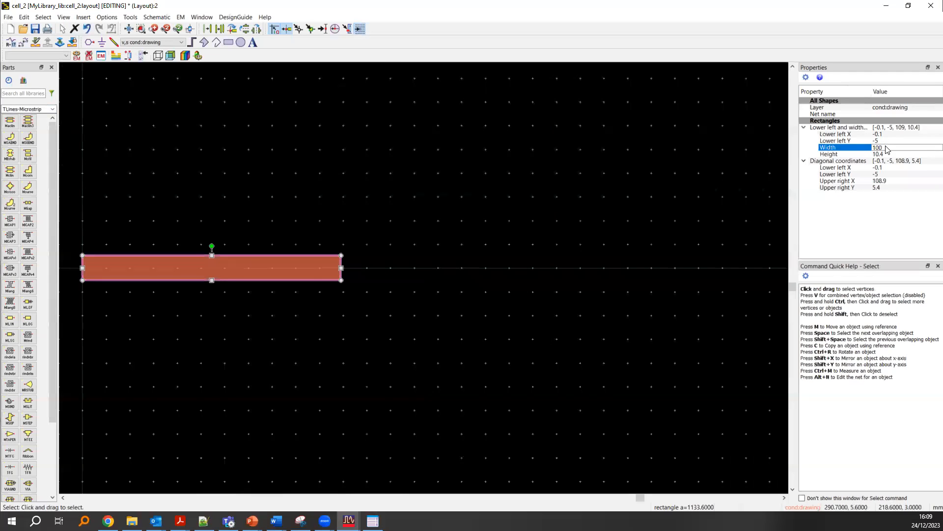
text(100)
key(Return)
click(904, 154)
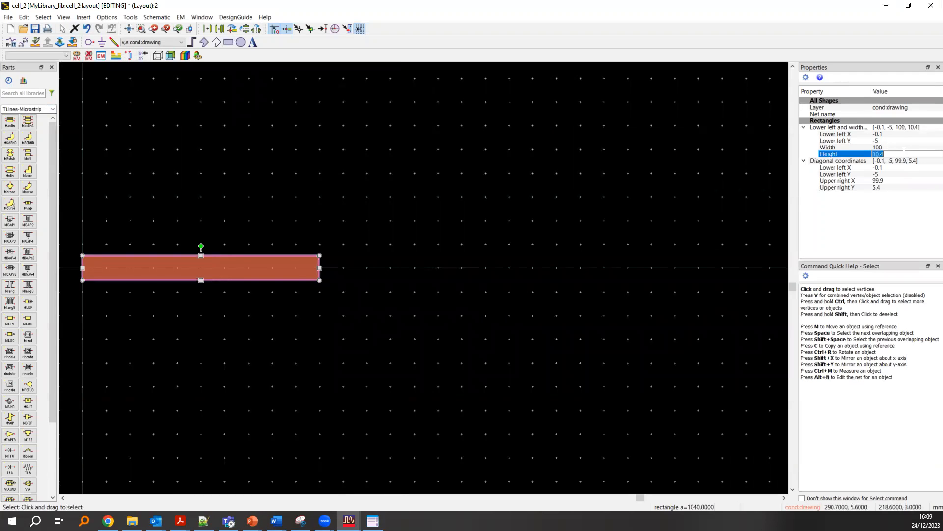
key(Return)
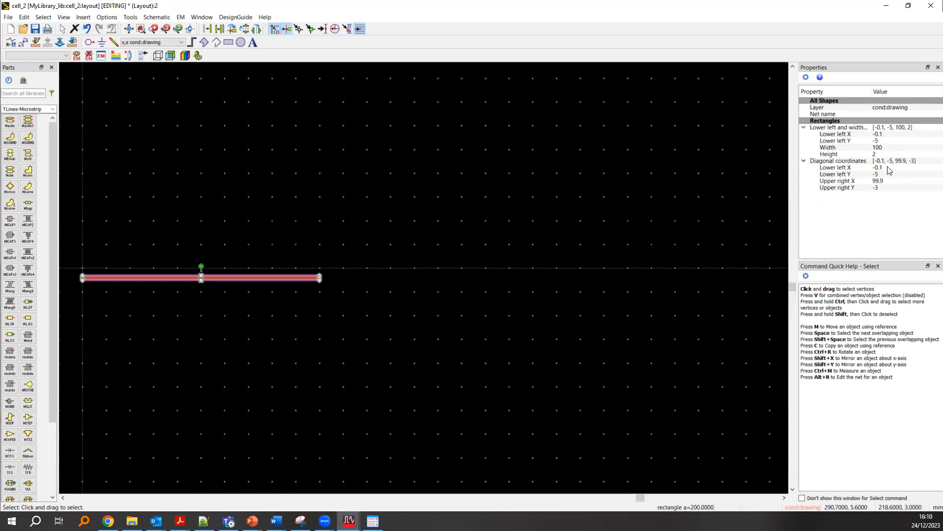
- Set the strip's diagonal lower left X coordinate to -1
click(889, 168)
text(-1)
key(Return)
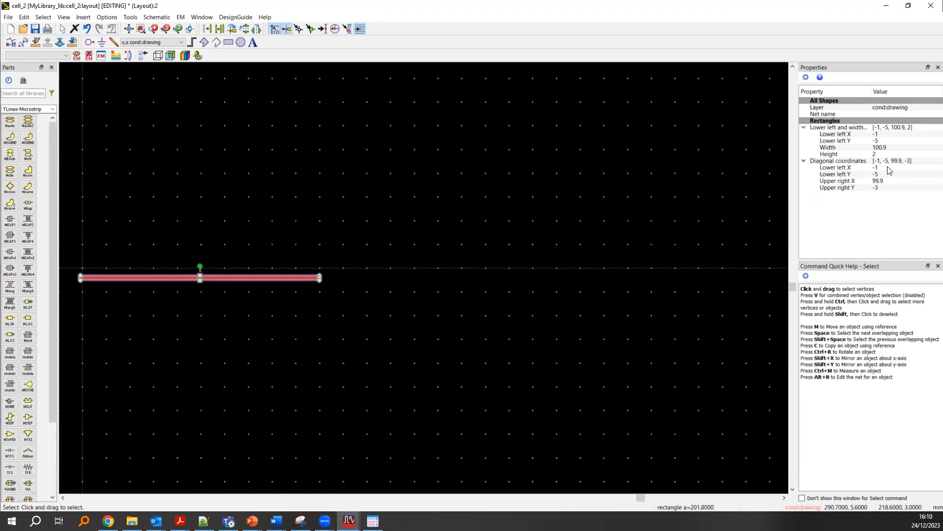
- Set the strip's diagonal lower left X coordinate to 0
click(882, 169)
text(0)
key(Return)
- Try to shift the strip by entering -1 as its diagonal lower left Y coordinate
click(893, 172)
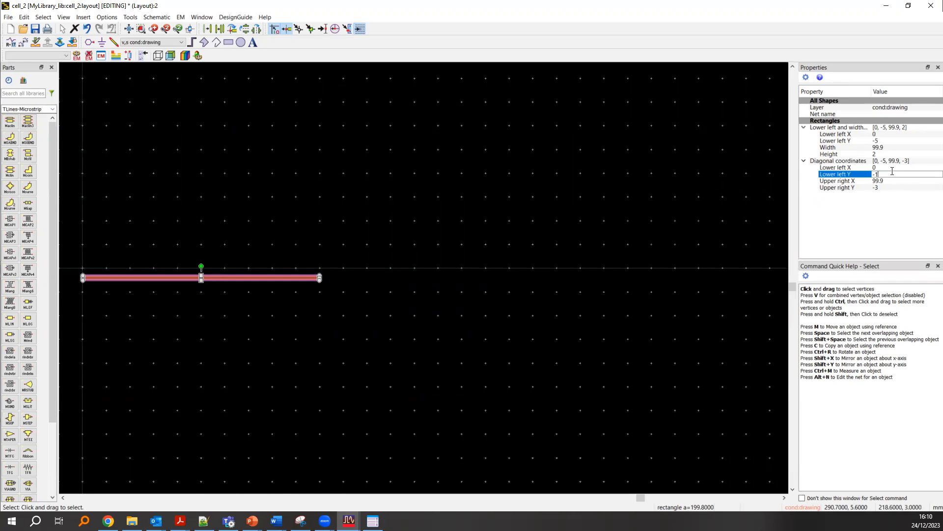
key(Return)
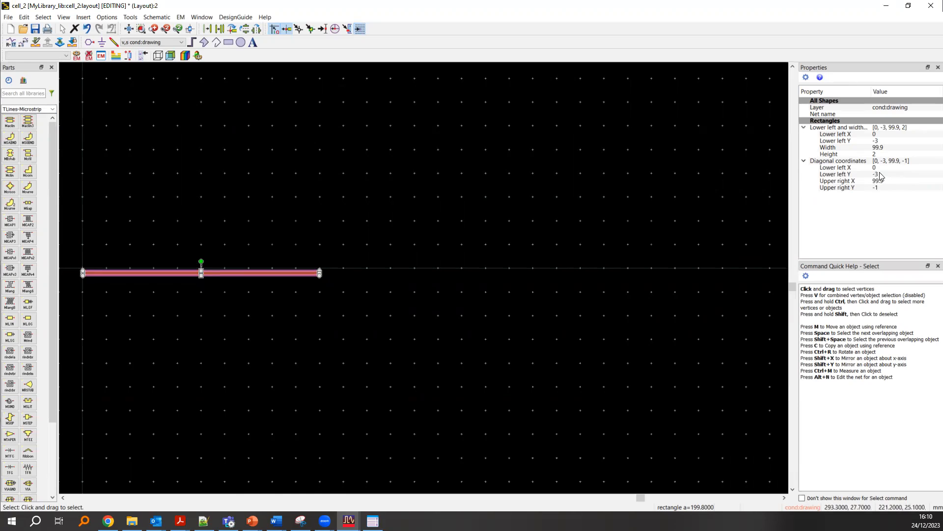
click(881, 173)
key(Return)
- Move the strip by setting its origin's lower left Y to -1 with its height kept, and save the layout
scroll(258, 275, up, 3)
scroll(434, 272, up, 1)
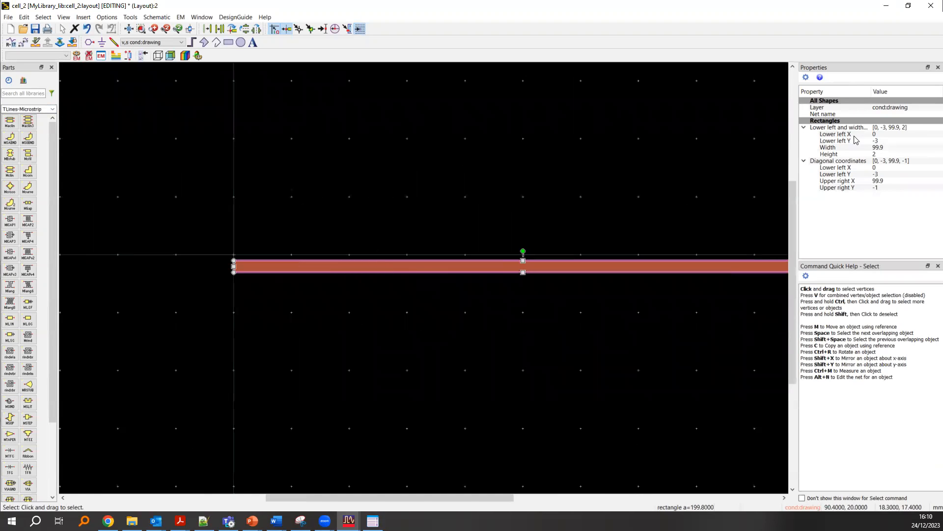
click(890, 140)
text(-)
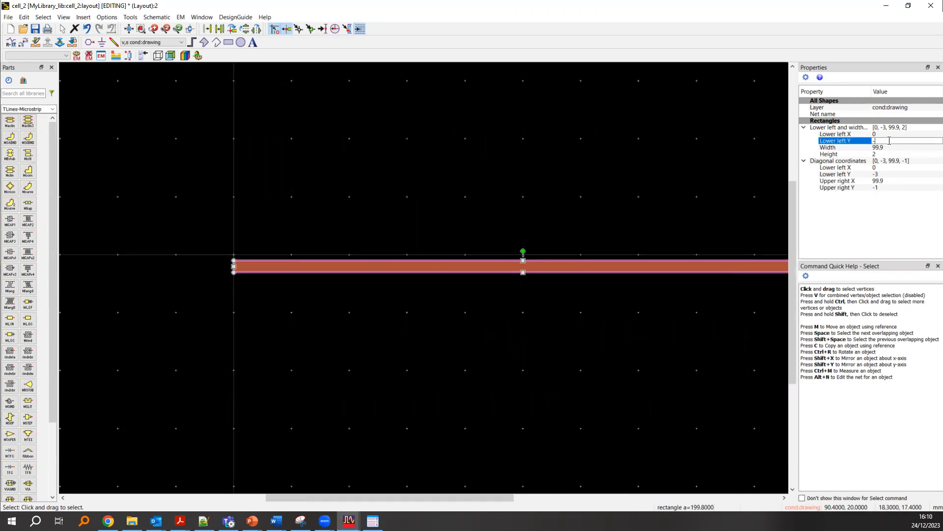
text(1)
key(Return)
click(317, 273)
key(ctrl+s)
click(275, 253)
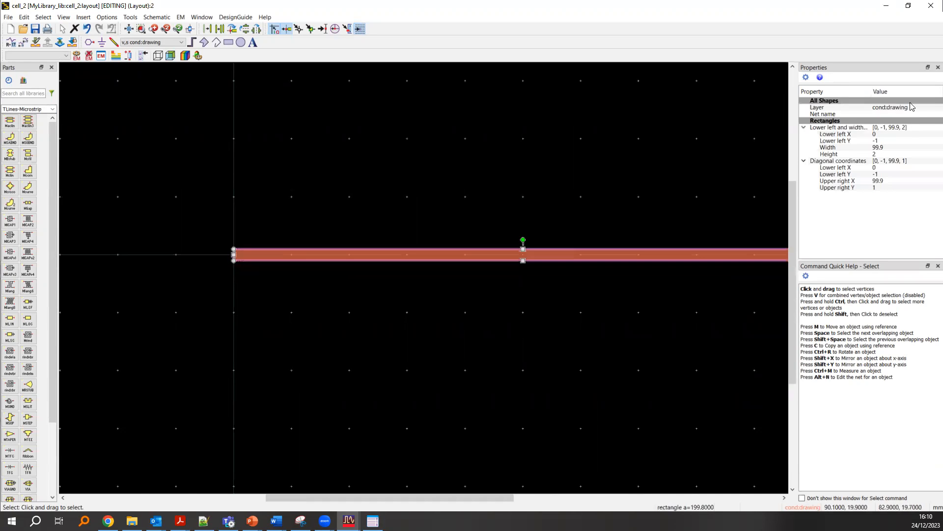
- Review the layer choices for the strip, keep cond:drawing, and deselect the strip
click(907, 108)
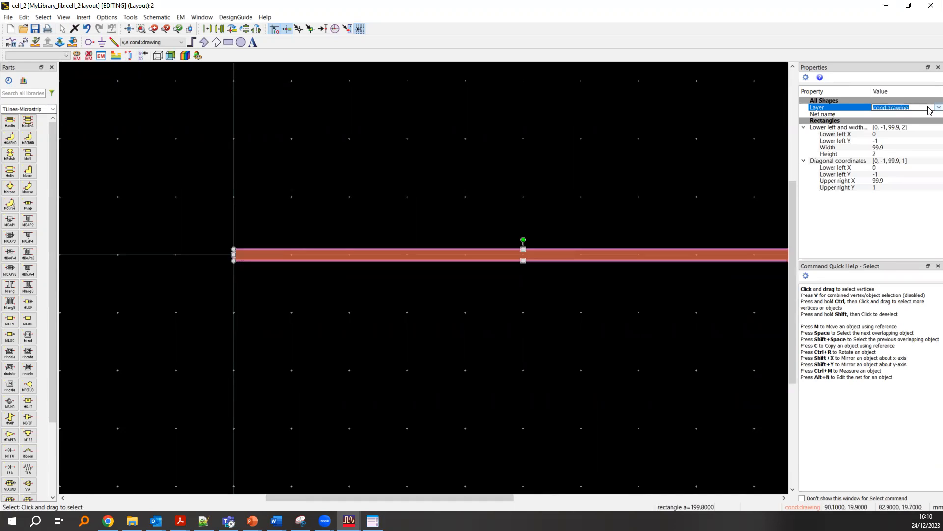
click(938, 108)
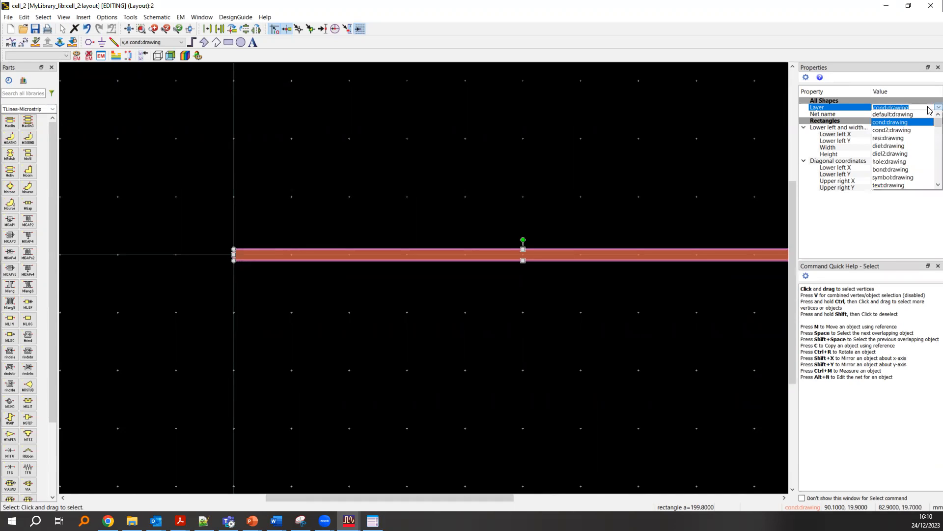
click(930, 124)
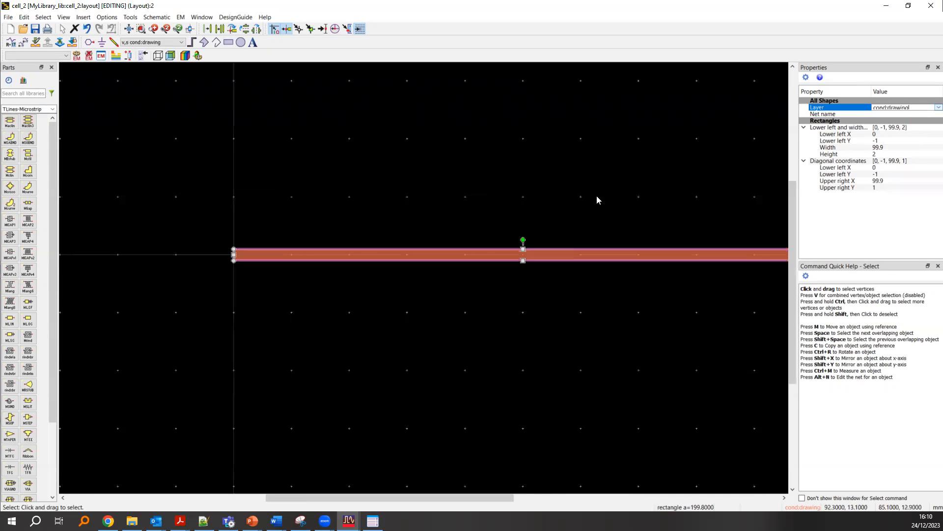
click(521, 205)
- Draw a rectangle about 99.4 by 31.1 mm on the cond2:drawing layer, covering the strip along its length
click(170, 44)
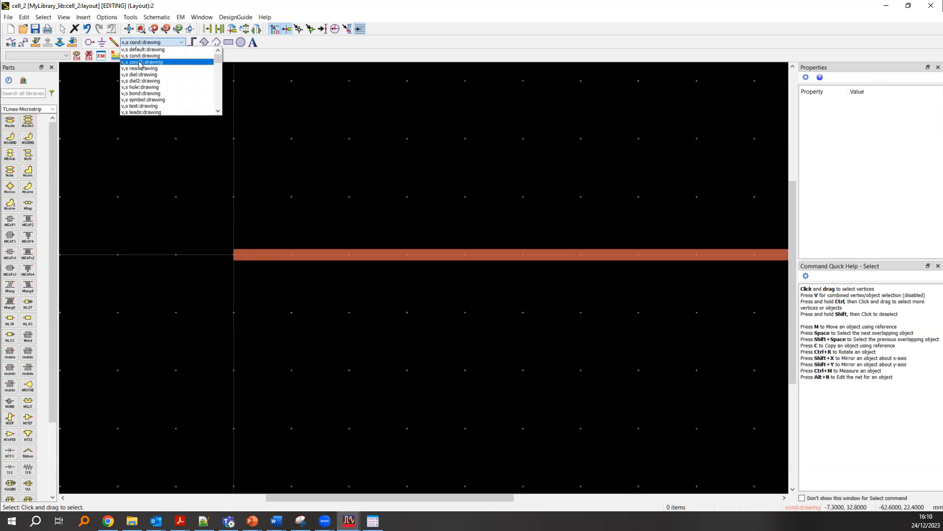
click(141, 62)
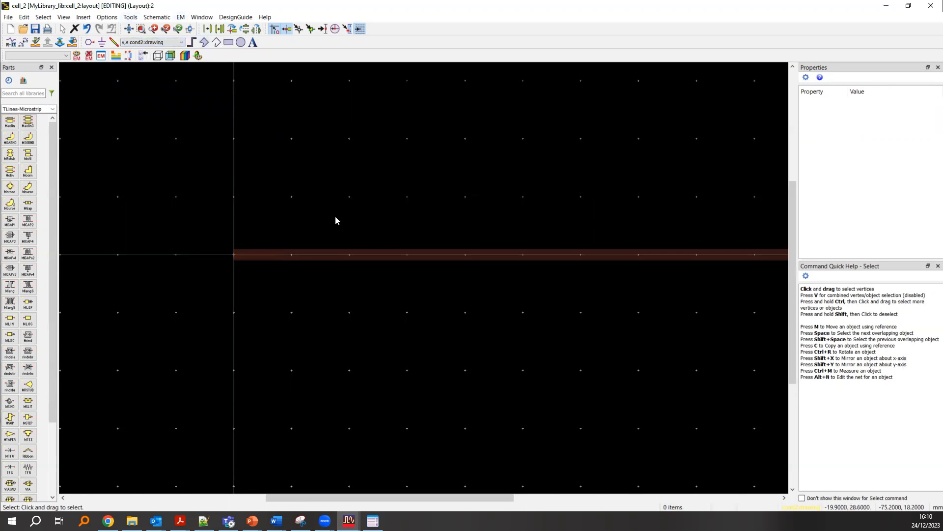
scroll(273, 253, up, 1)
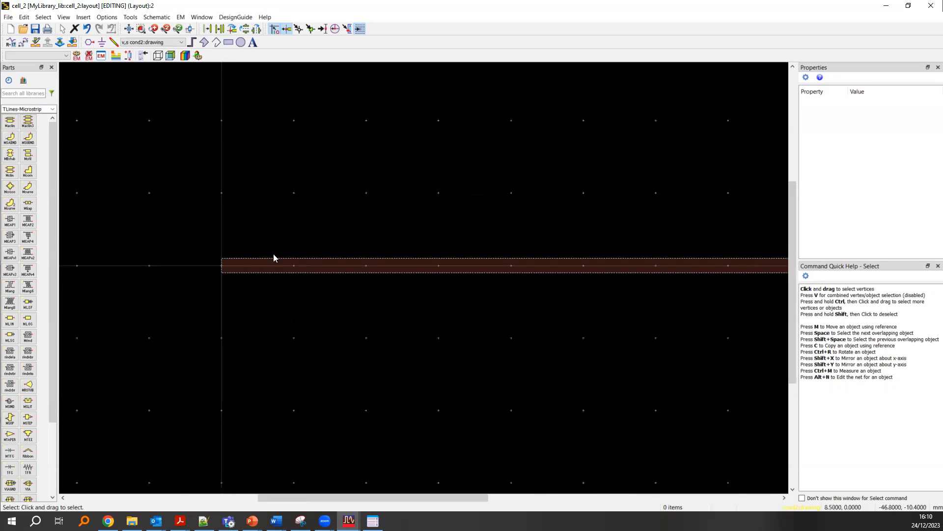
click(228, 43)
click(222, 156)
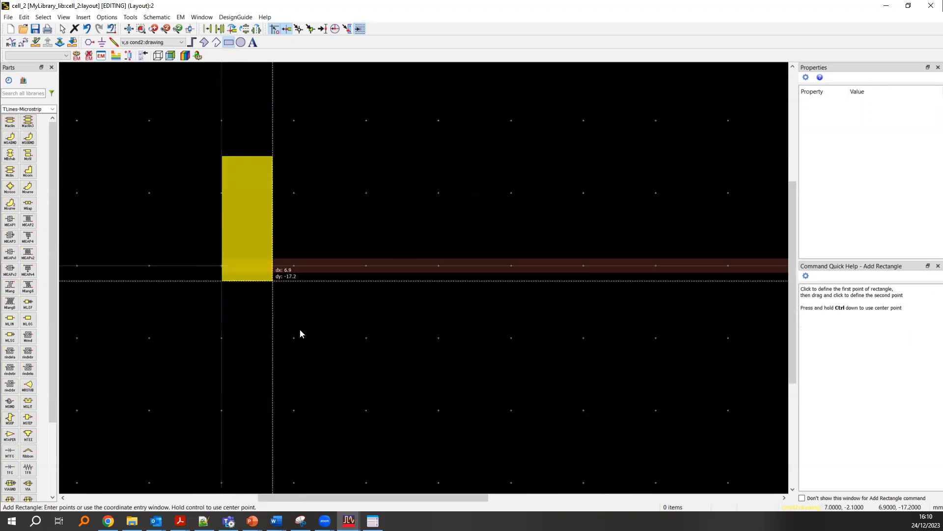
scroll(450, 270, down, 6)
scroll(471, 294, up, 5)
click(462, 333)
key(Escape)
- Set the cond2 rectangle's lower left X to 0 and its width to 100
click(444, 333)
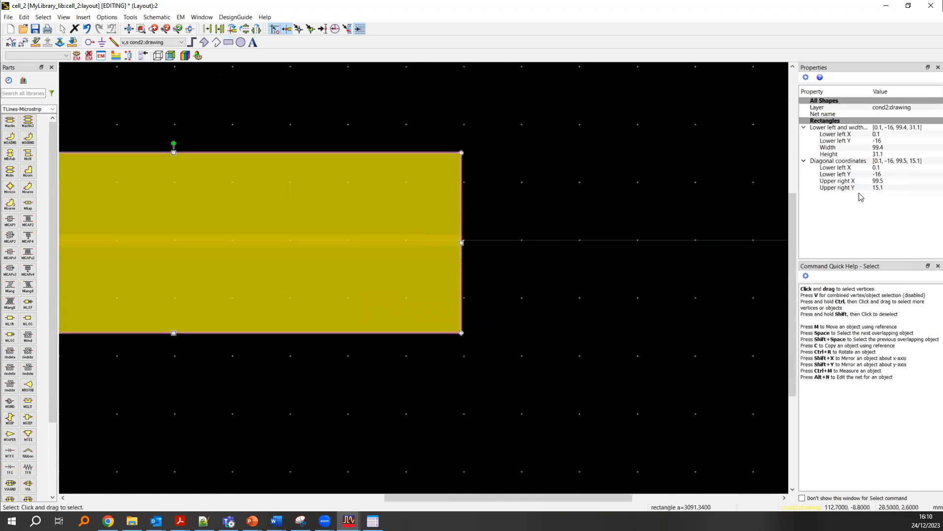
click(891, 135)
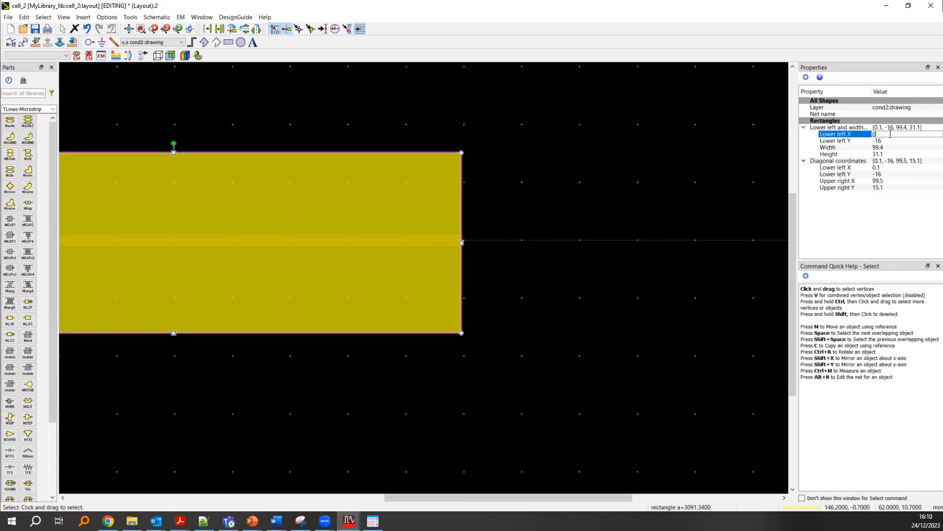
text(0)
key(Return)
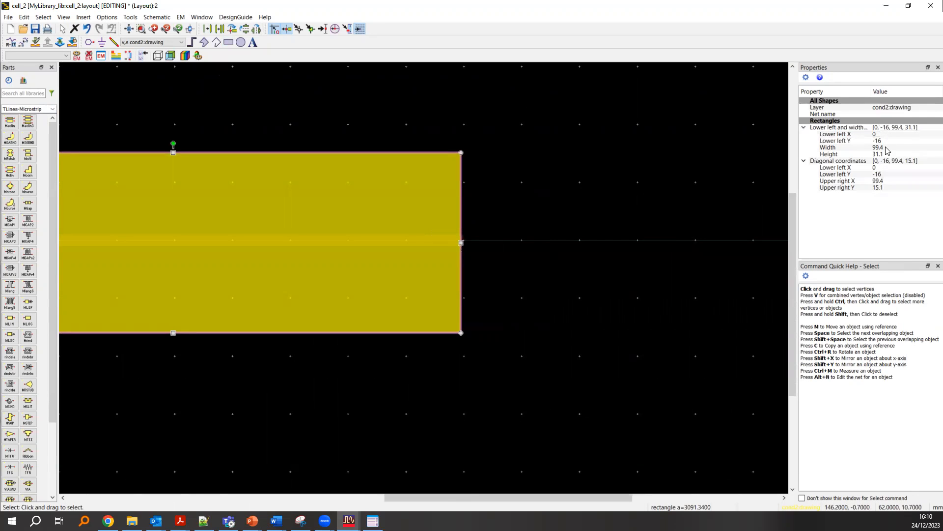
click(887, 147)
key(Return)
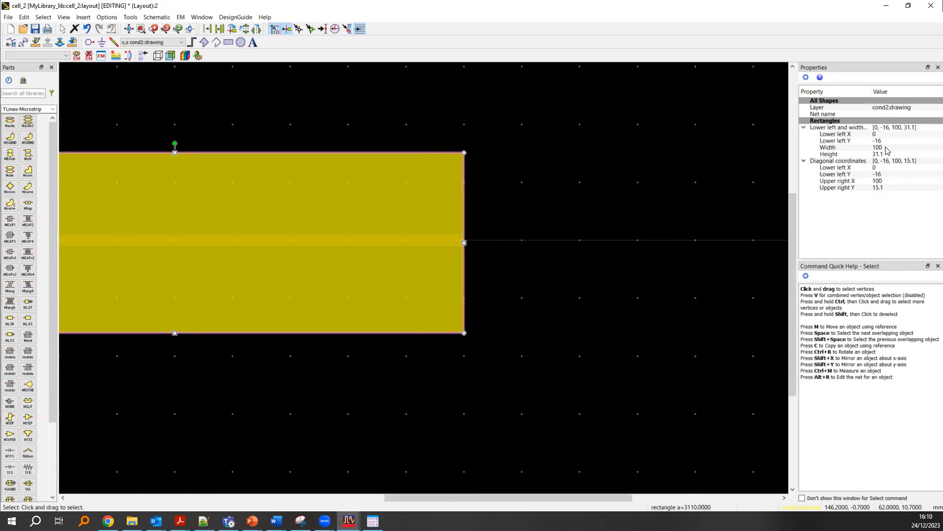
scroll(496, 273, down, 5)
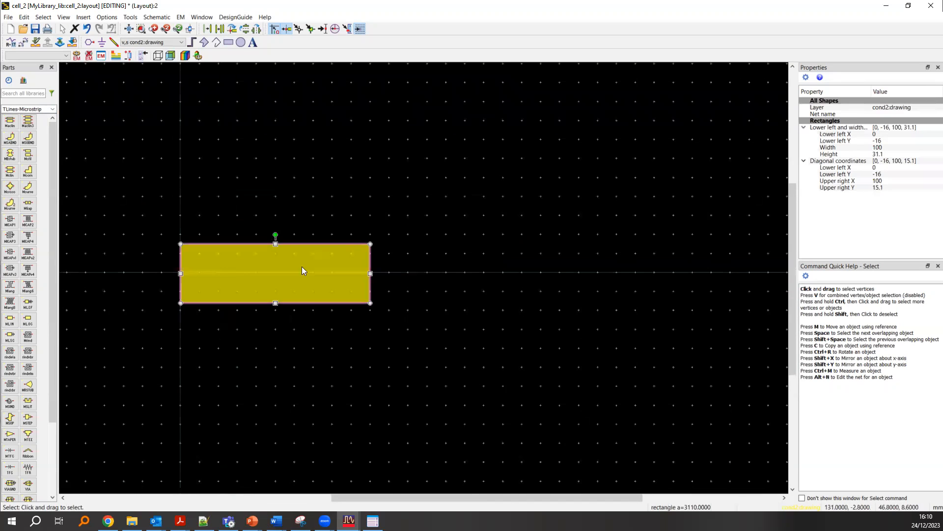
scroll(249, 260, up, 4)
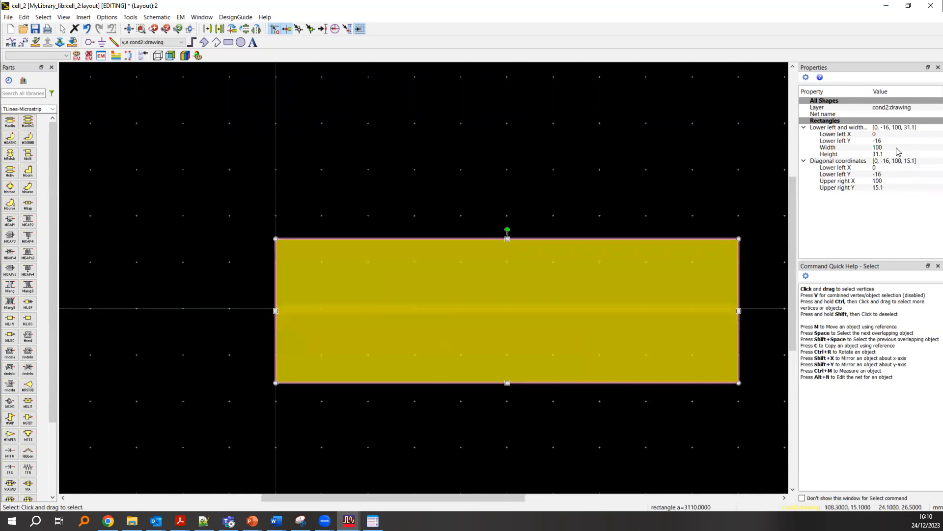
- Set the cond2 ground rectangle's height to 20 and its lower left Y to -10
drag(248, 294, 691, 327)
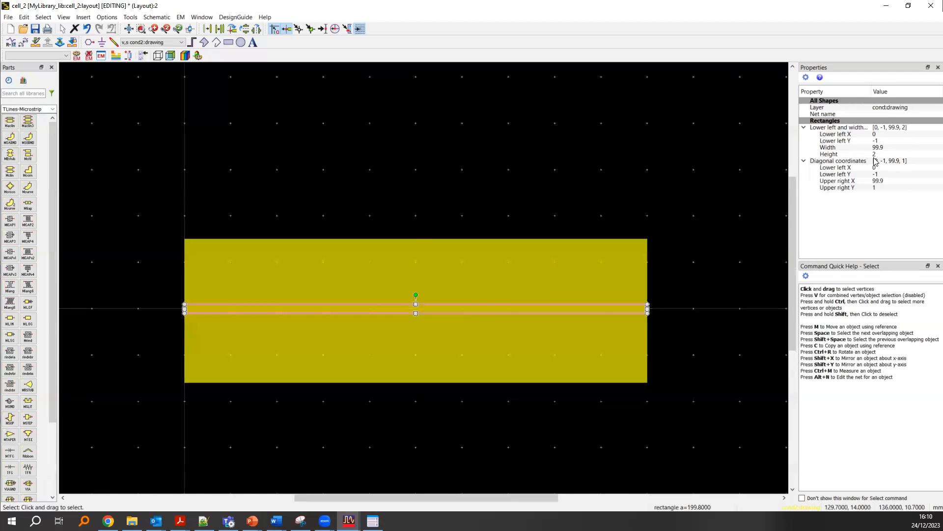
click(513, 269)
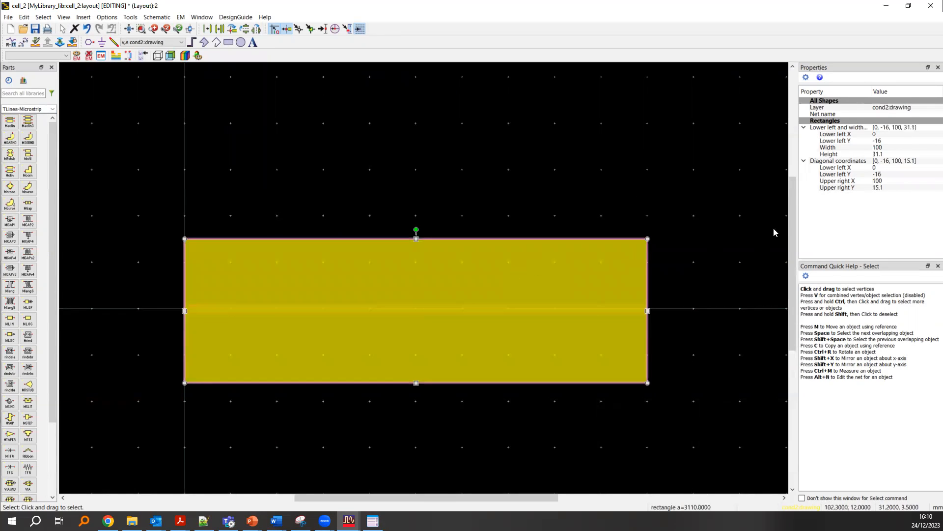
click(887, 154)
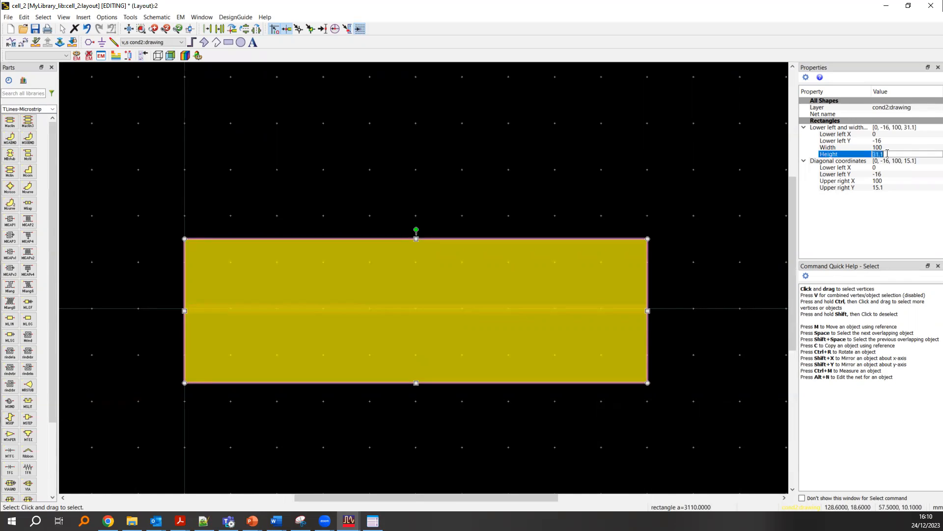
key(Return)
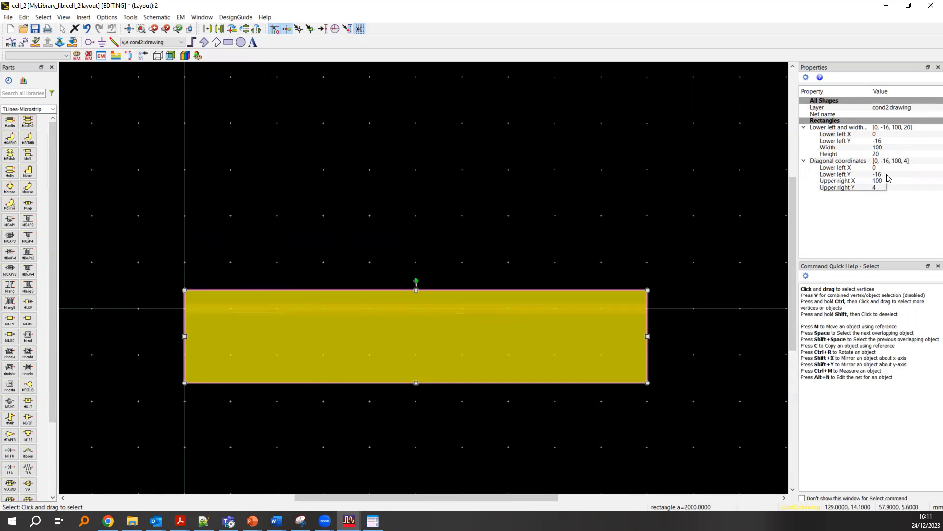
click(888, 141)
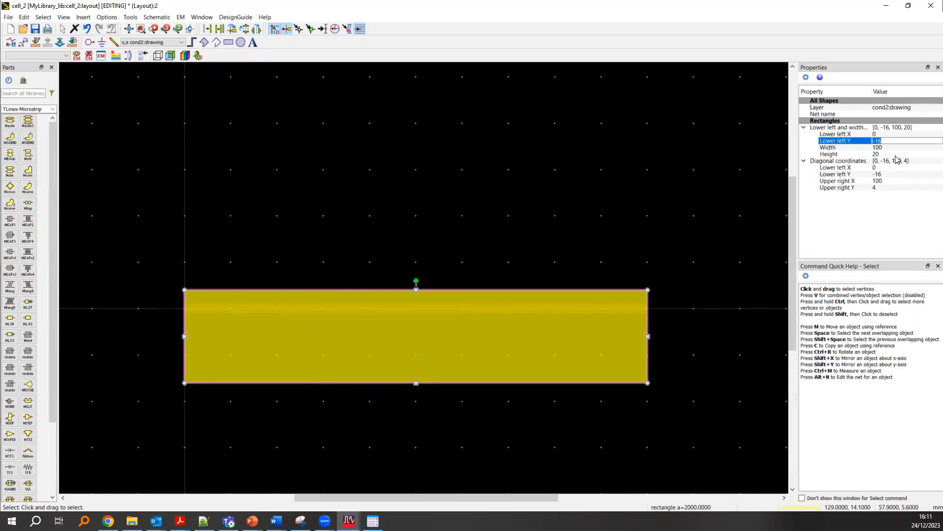
key(Return)
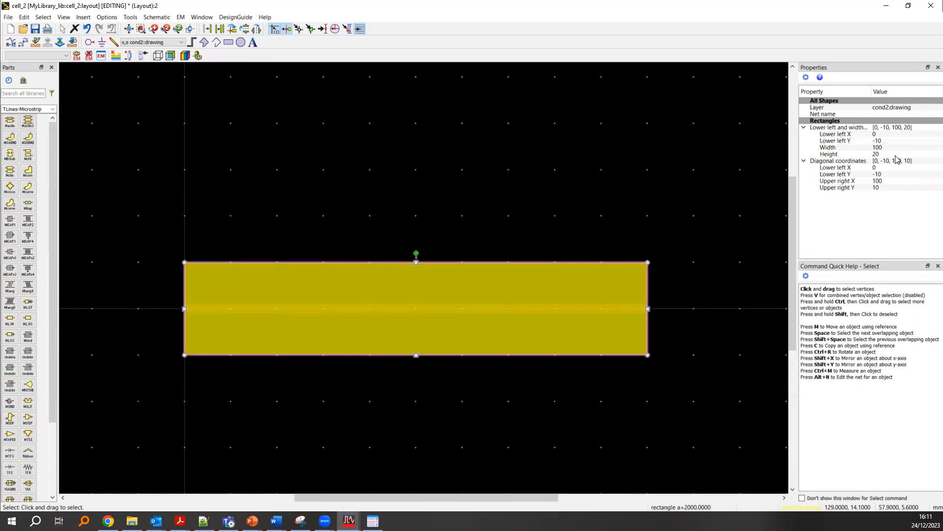
- Check the strip's placement over the ground rectangle, leave everything deselected, and save the layout
click(357, 124)
scroll(254, 308, up, 1)
click(400, 264)
click(405, 364)
scroll(396, 300, up, 1)
click(425, 255)
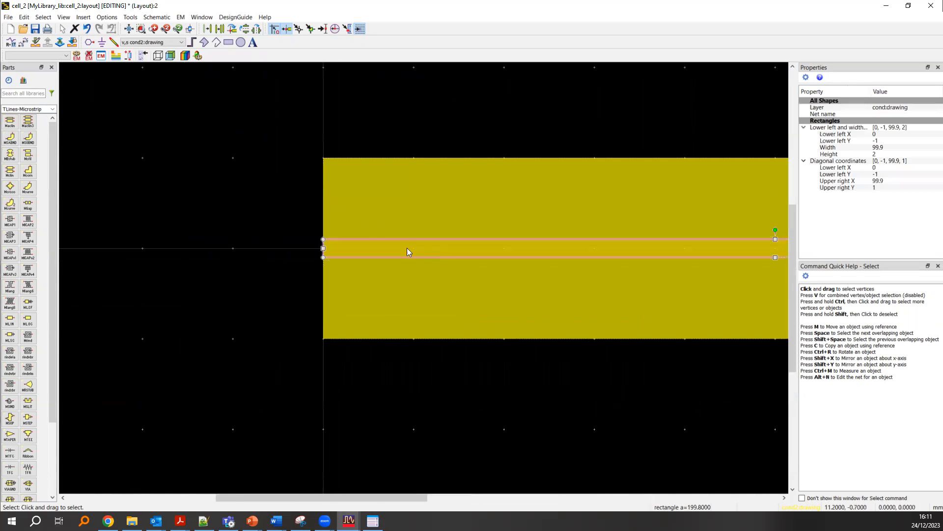
click(403, 388)
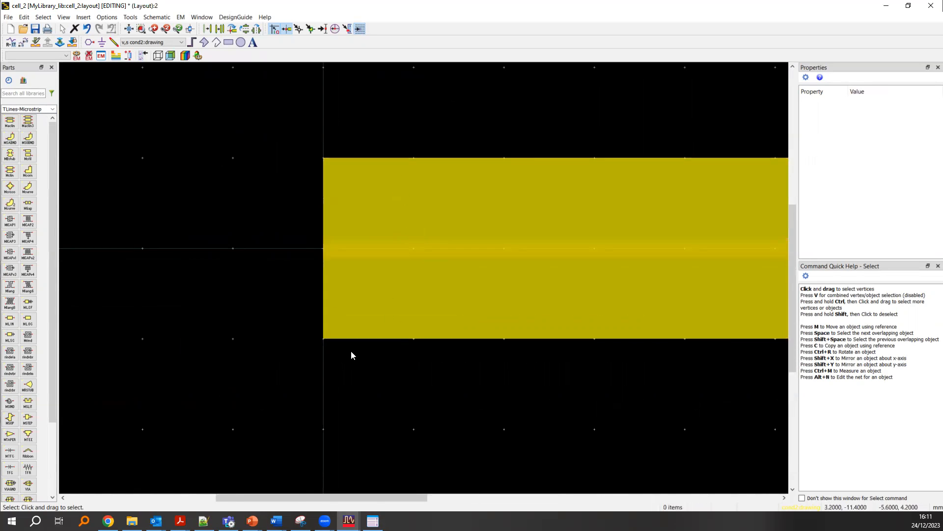
scroll(446, 260, down, 5)
scroll(516, 220, up, 2)
key(ctrl+s)
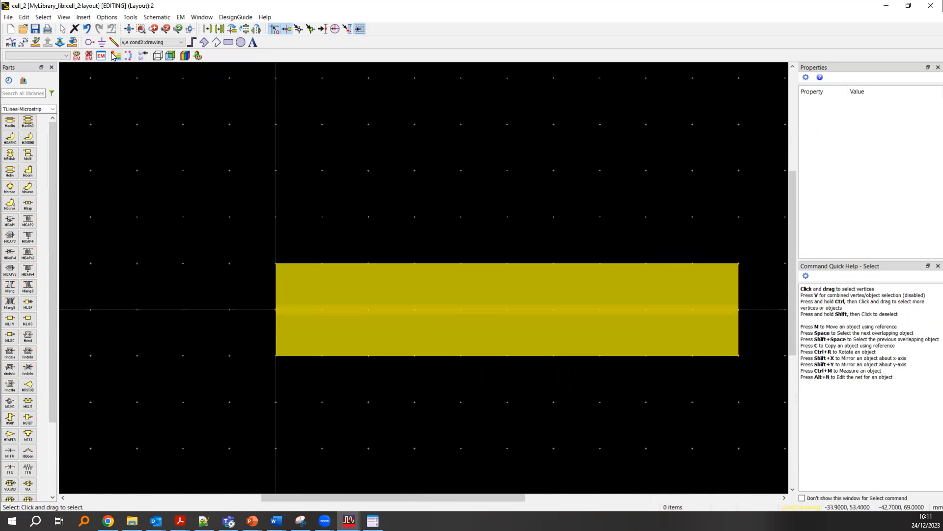
- Place pin P1 on the cond:drawing layer at the middle of the strip's left end, at (0, 0)
click(148, 42)
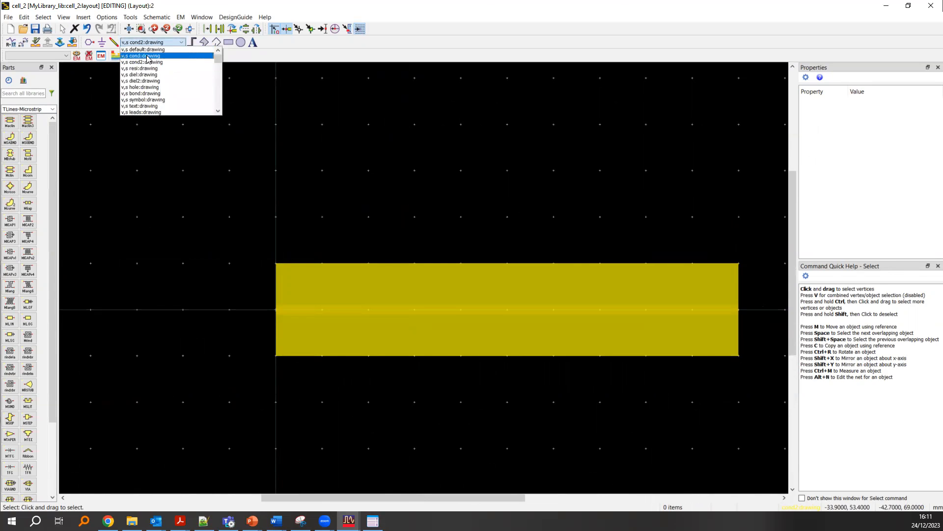
click(147, 55)
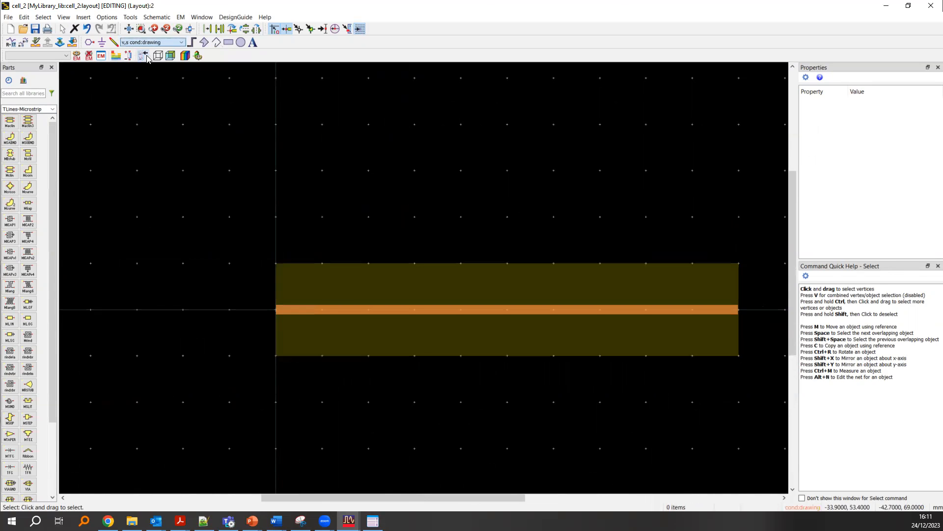
click(88, 43)
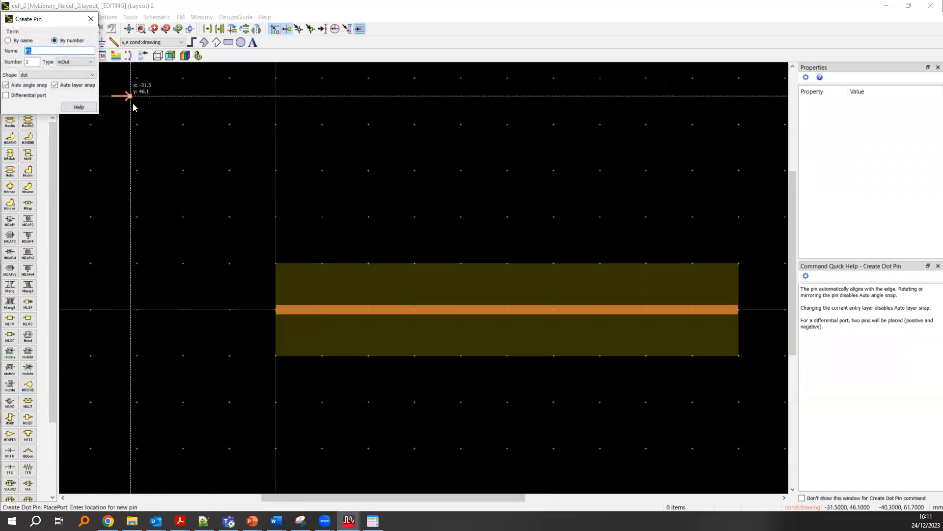
scroll(275, 305, up, 5)
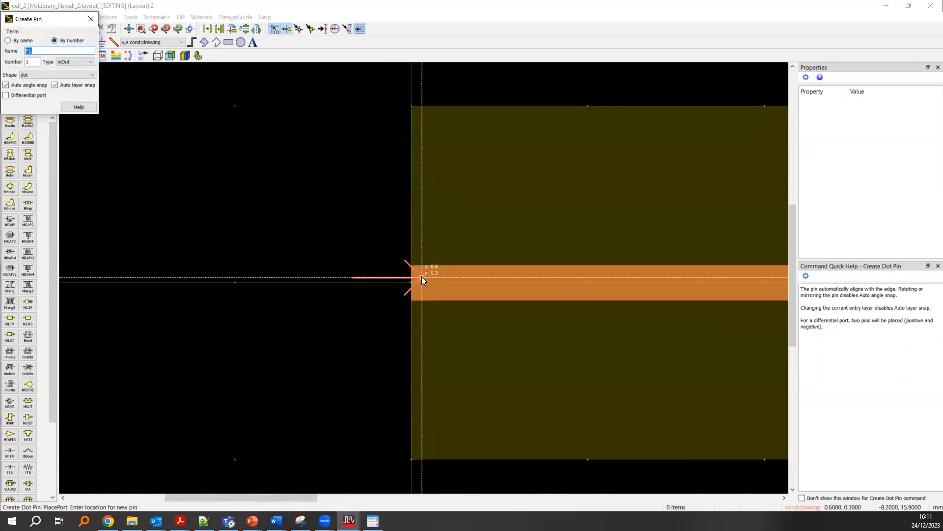
scroll(413, 285, up, 1)
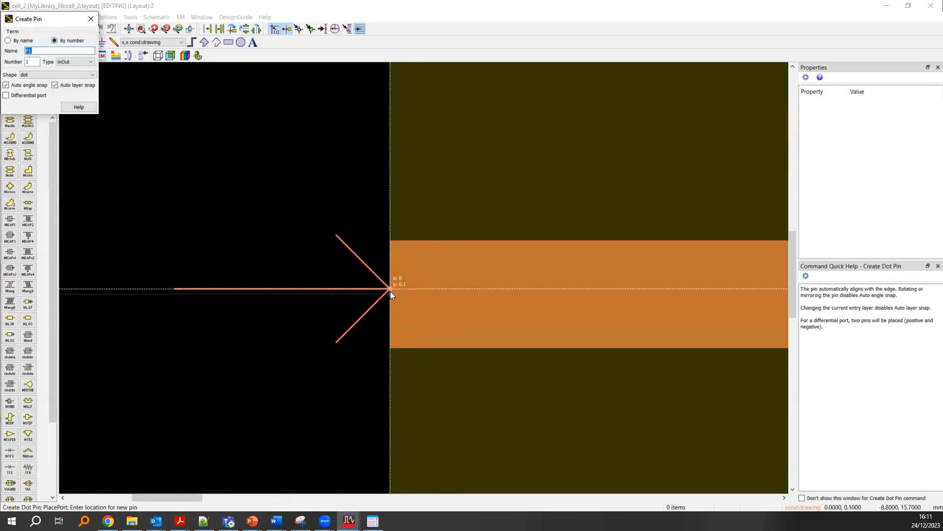
scroll(393, 290, up, 3)
click(418, 283)
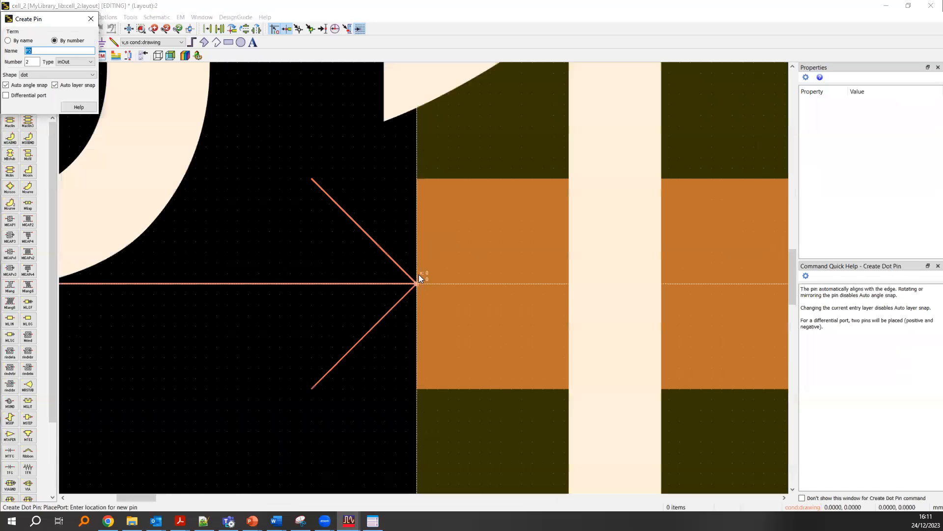
- Place pin P2 on the cond2:drawing layer at the ground plane's left edge, about 0.2 mm below P1
scroll(420, 276, down, 3)
scroll(402, 236, down, 2)
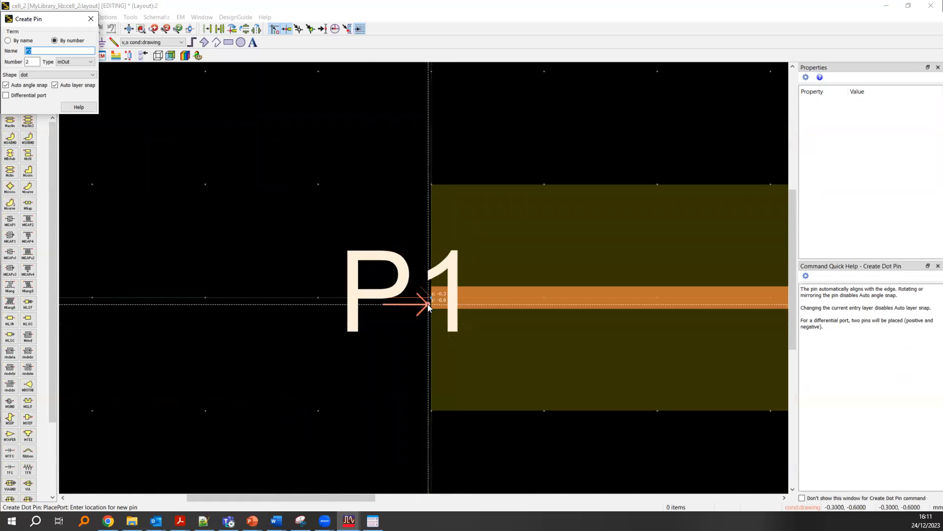
scroll(430, 306, up, 2)
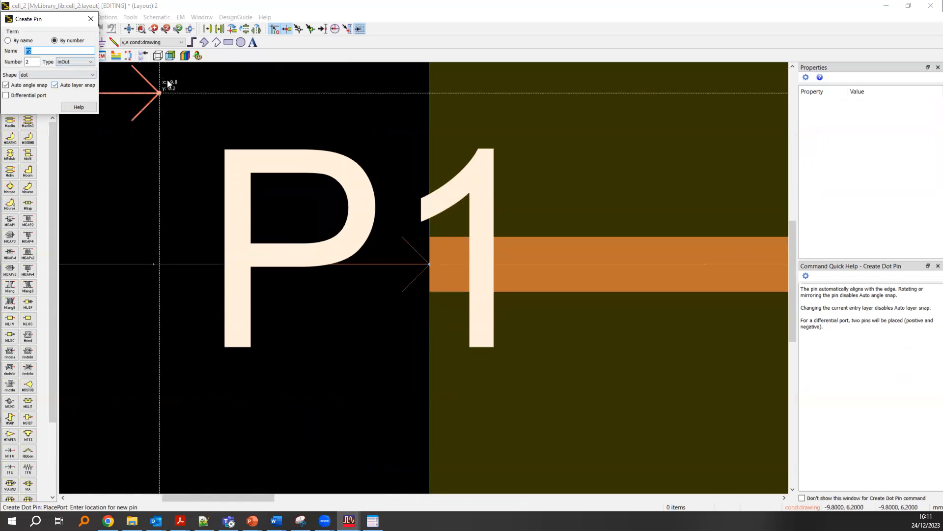
click(165, 42)
click(165, 62)
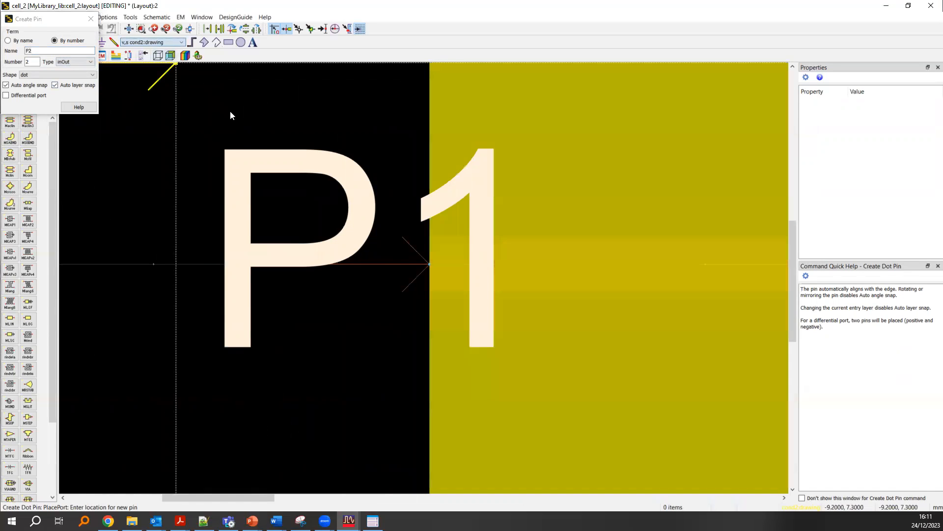
click(430, 270)
scroll(429, 269, up, 3)
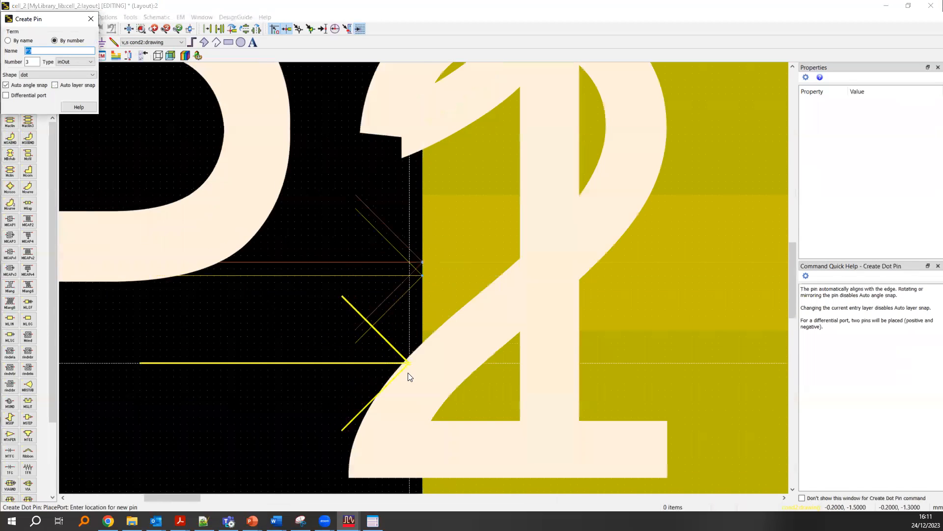
- Place pin P3 on the cond:drawing layer at the middle of the strip's right end, at (99.9, 0)
scroll(409, 376, down, 6)
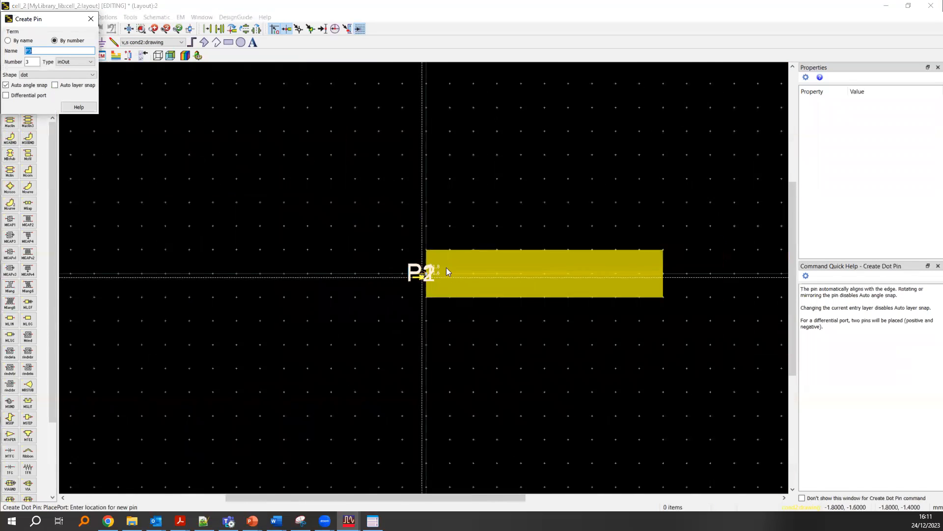
scroll(446, 268, down, 2)
scroll(445, 277, up, 5)
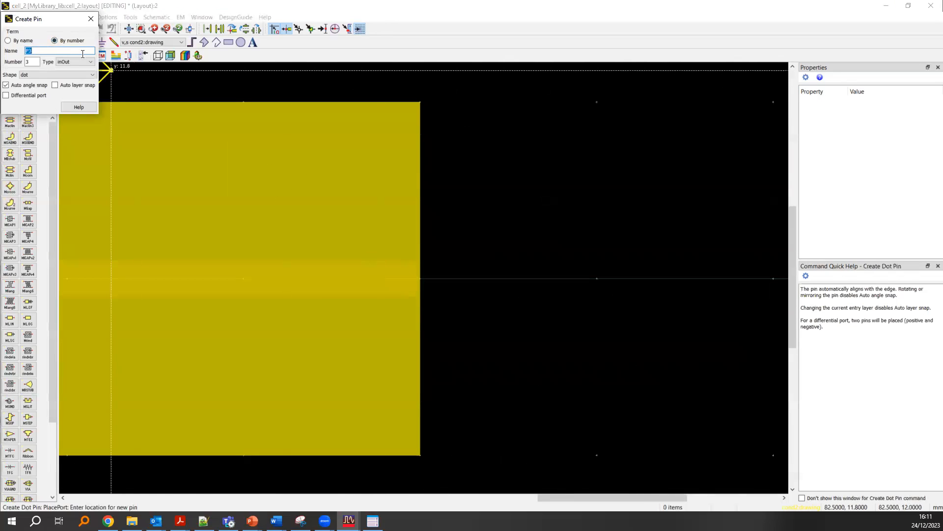
click(152, 43)
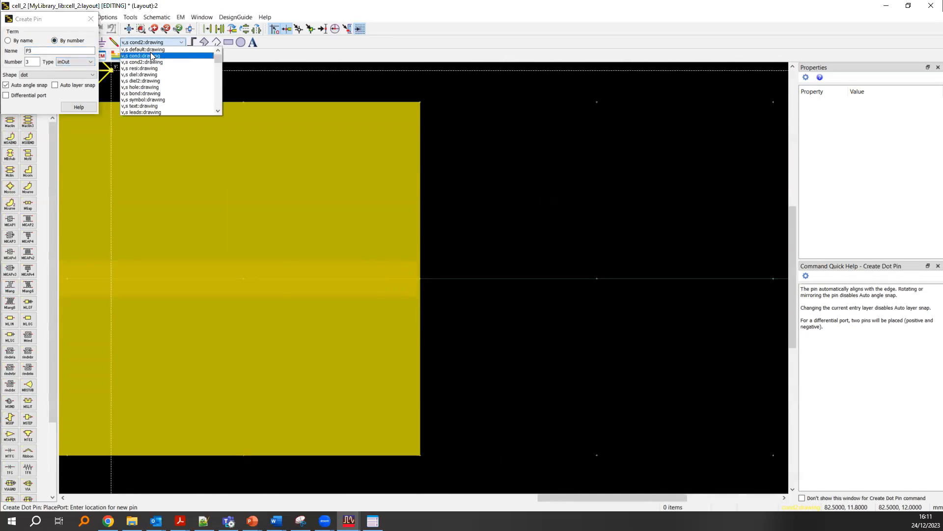
click(152, 56)
scroll(428, 263, up, 3)
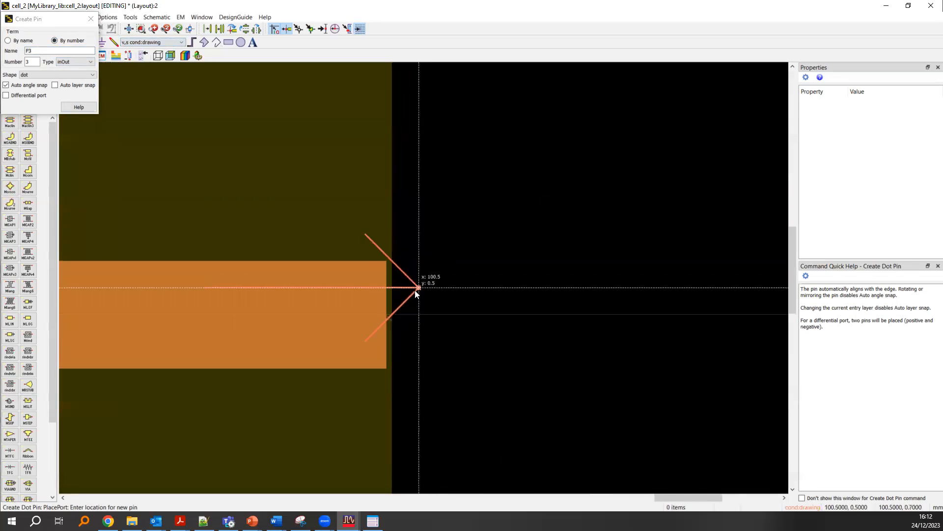
scroll(414, 286, up, 2)
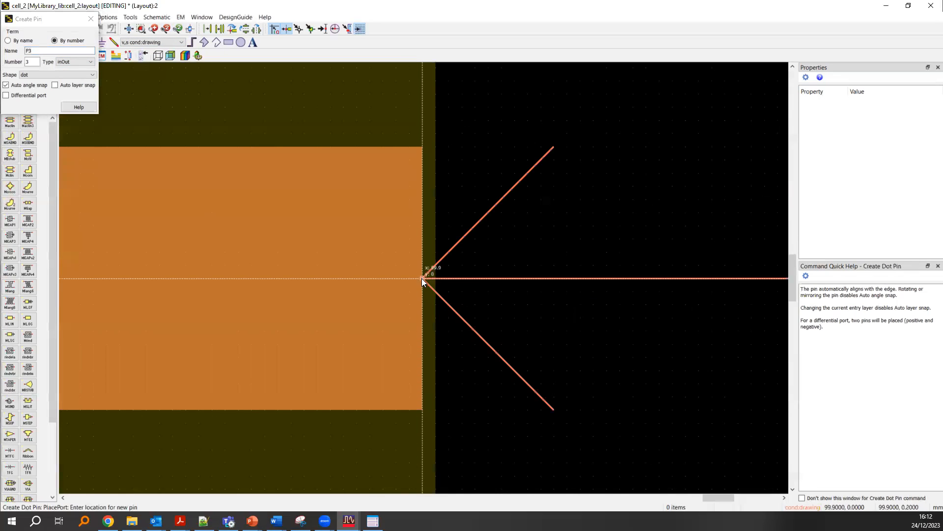
click(421, 278)
- Place pin P4 on the cond2:drawing layer at the ground plane's right edge, about 0.4 mm below P3, and end pin placement
scroll(421, 277, down, 3)
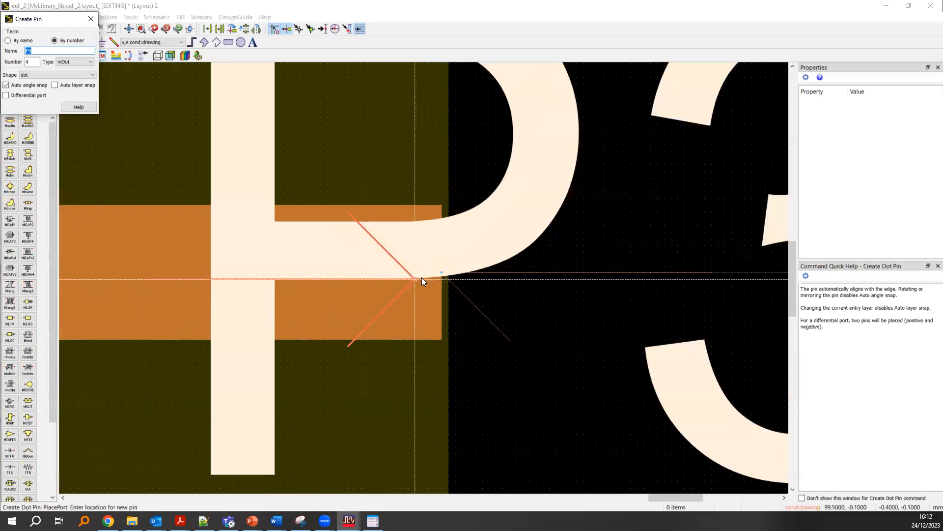
click(151, 42)
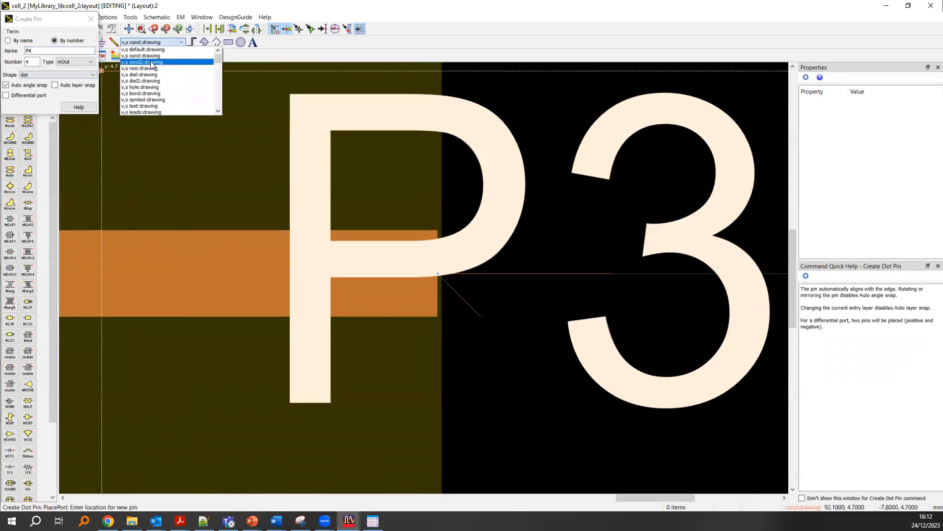
click(152, 65)
scroll(425, 287, up, 3)
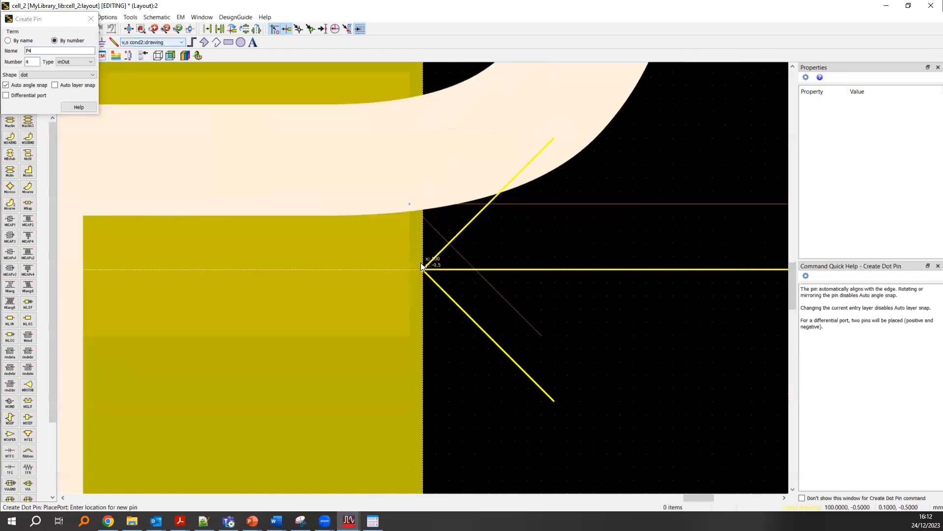
click(415, 256)
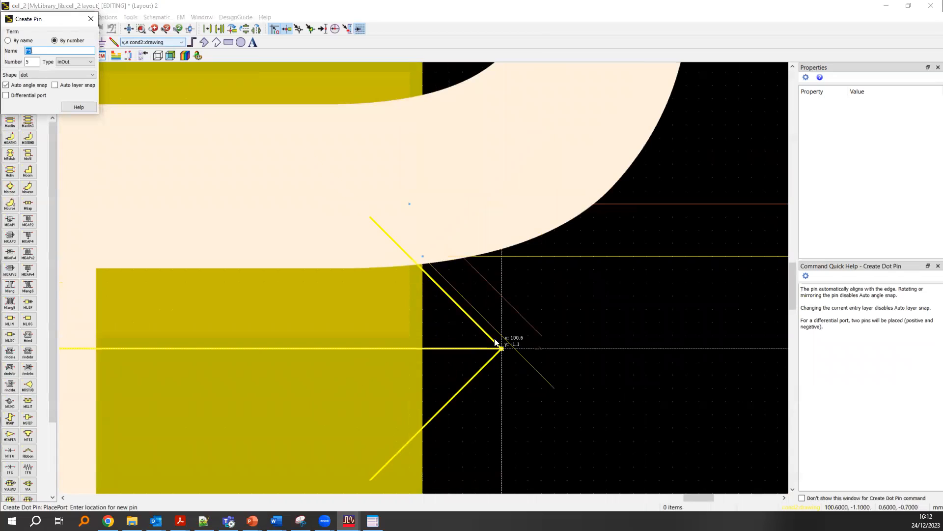
key(Escape)
scroll(423, 277, down, 5)
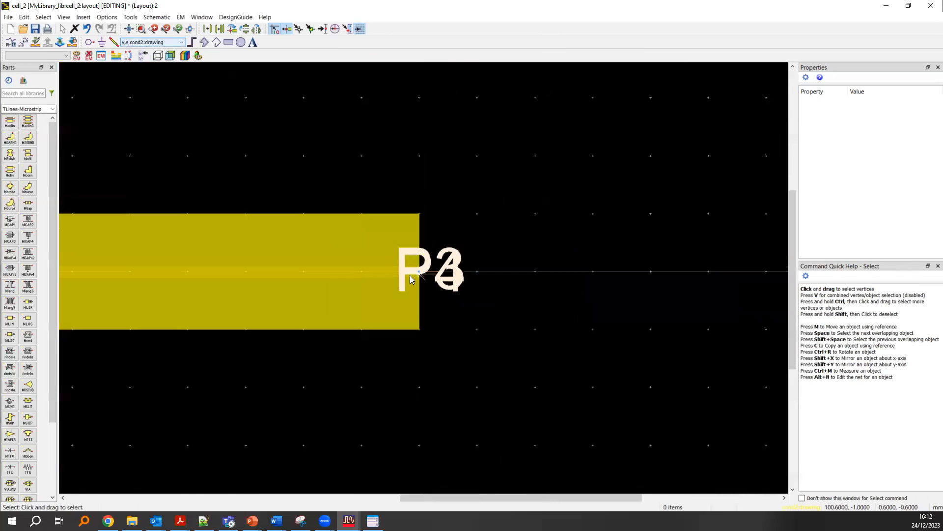
scroll(344, 279, down, 2)
scroll(413, 279, left, 2)
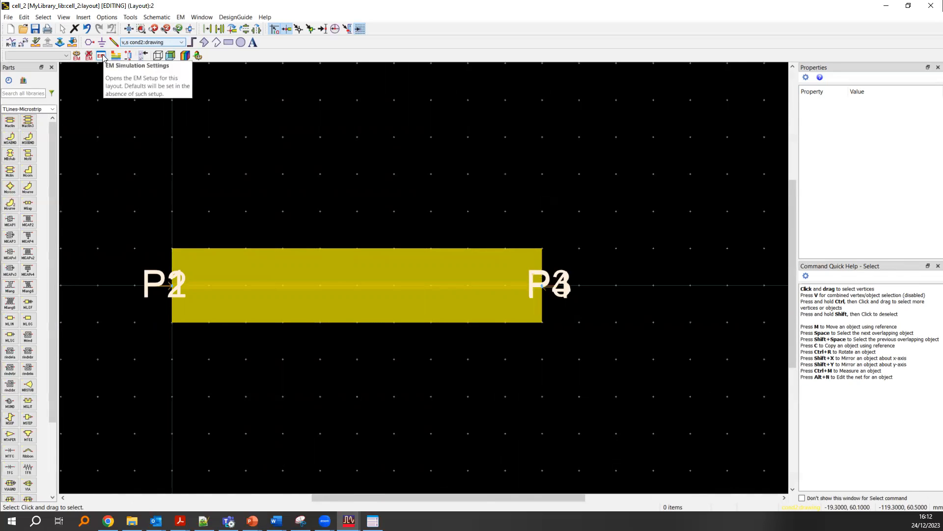
- Create an EM setup view named emSetup for cell_2 without a template and show its substrate settings
click(102, 56)
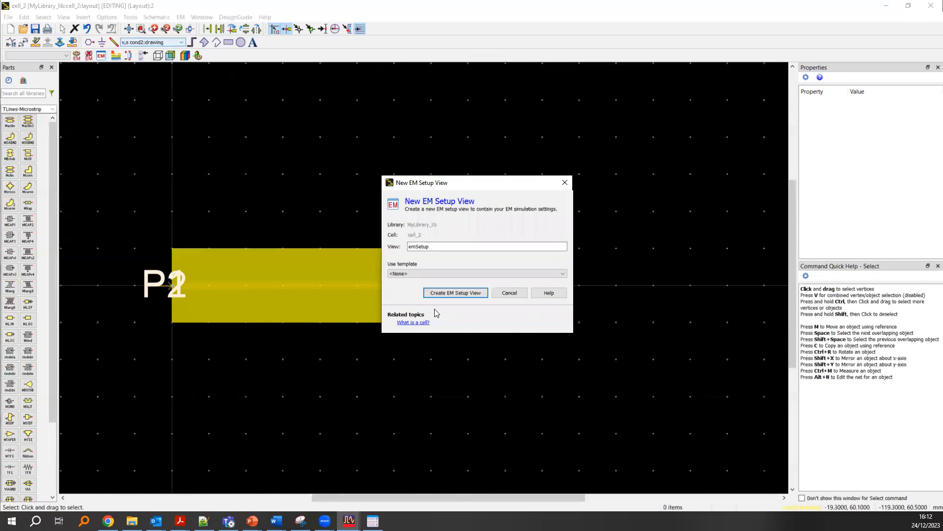
click(457, 291)
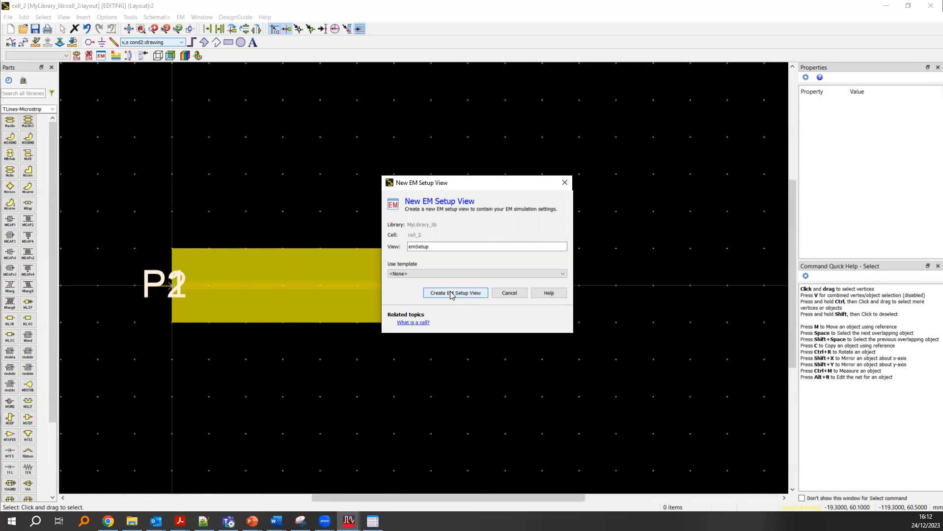
click(451, 294)
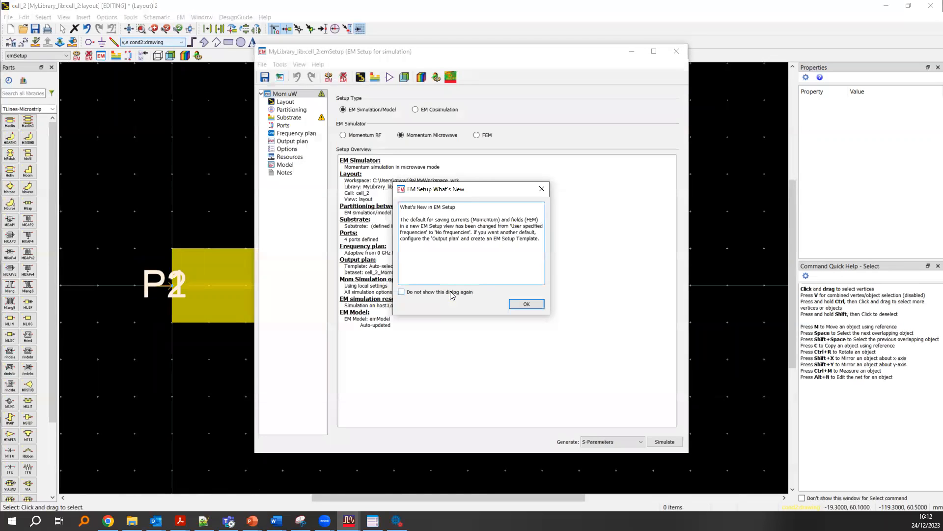
click(527, 304)
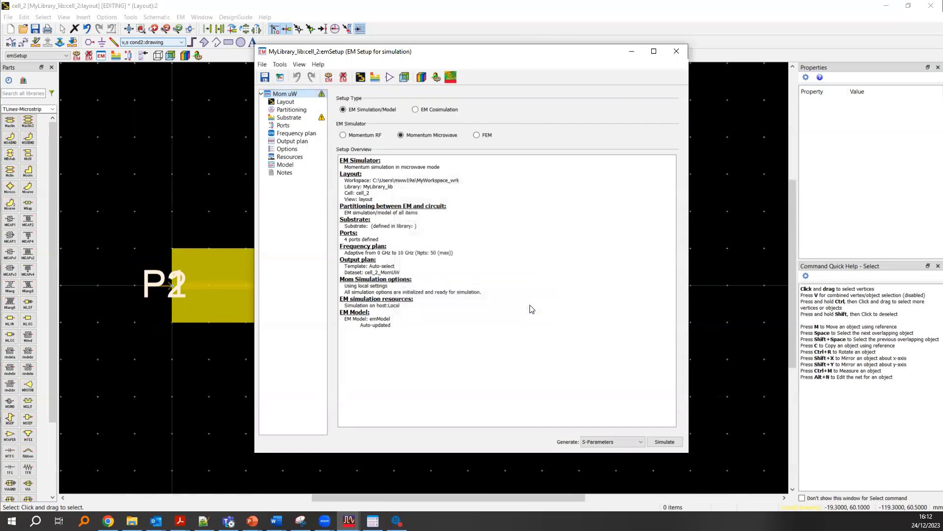
click(320, 119)
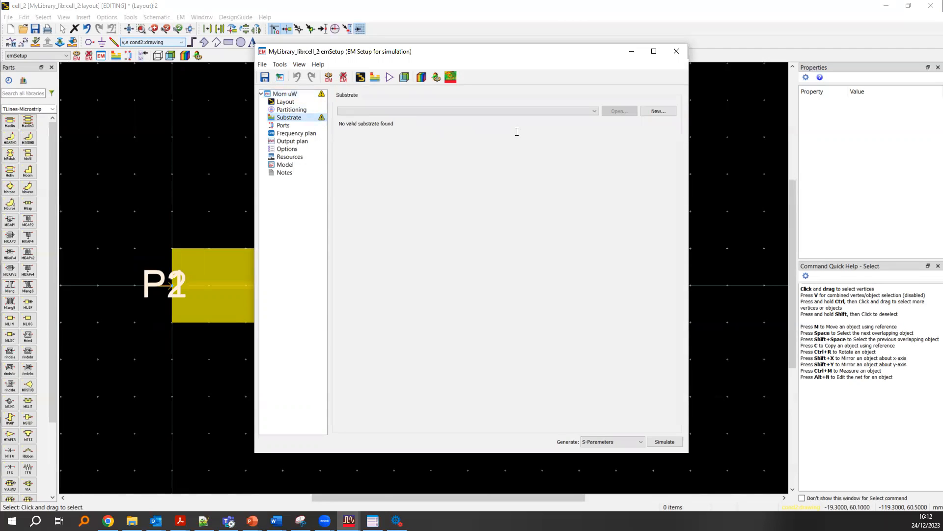
- Create a new substrate file named substrate1 from the TwoLayerFR4 template
click(657, 112)
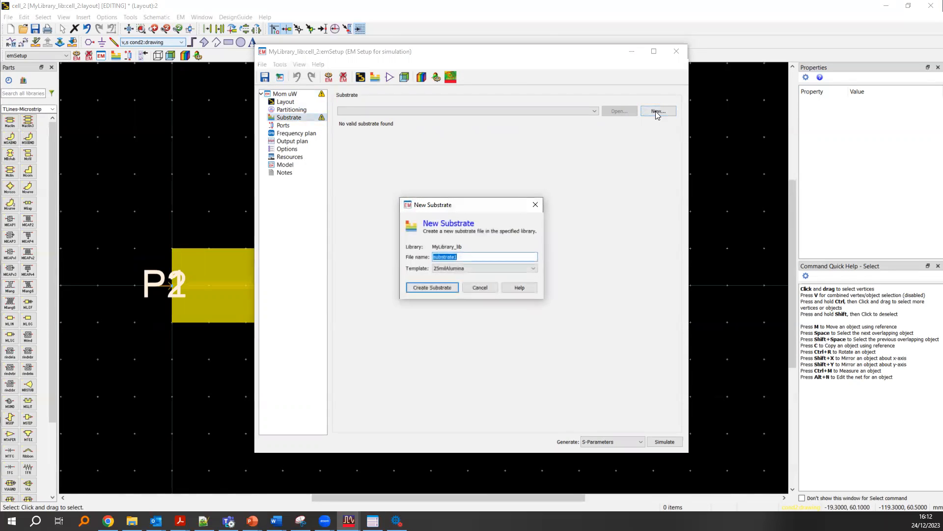
click(508, 273)
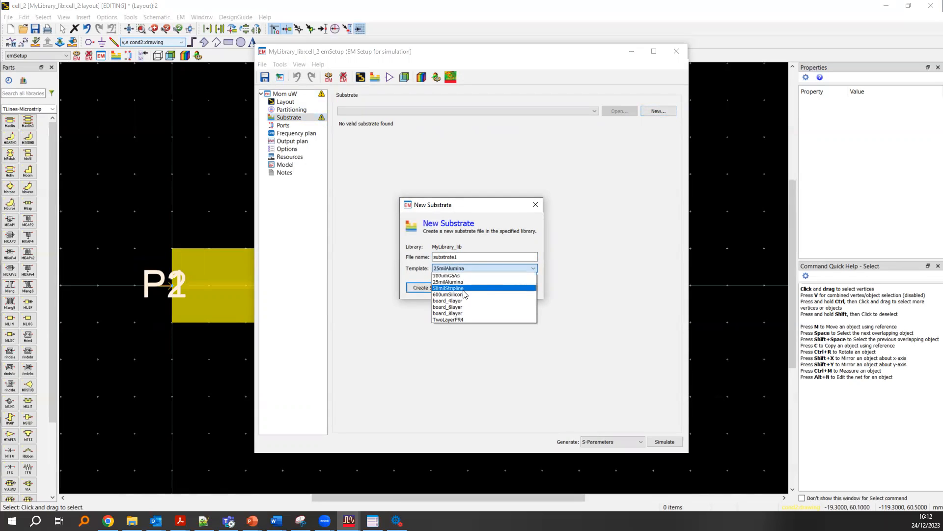
click(467, 320)
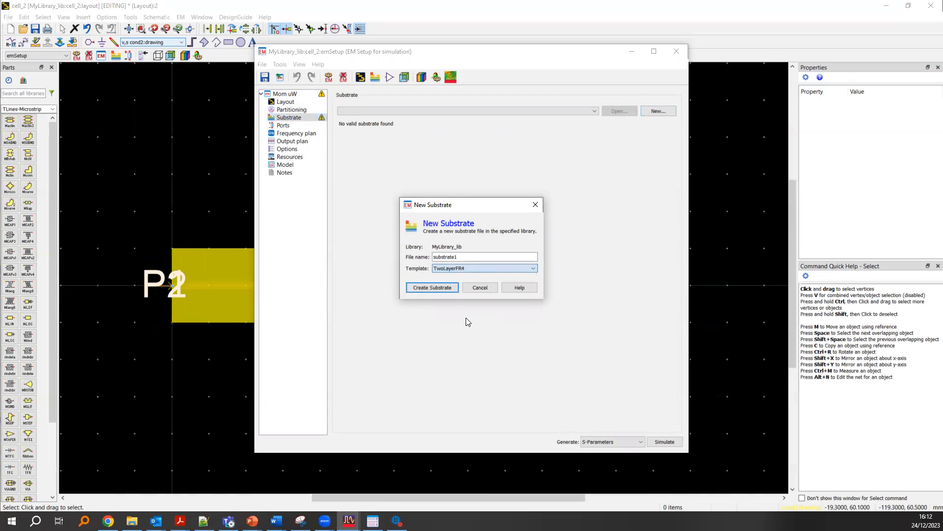
click(433, 287)
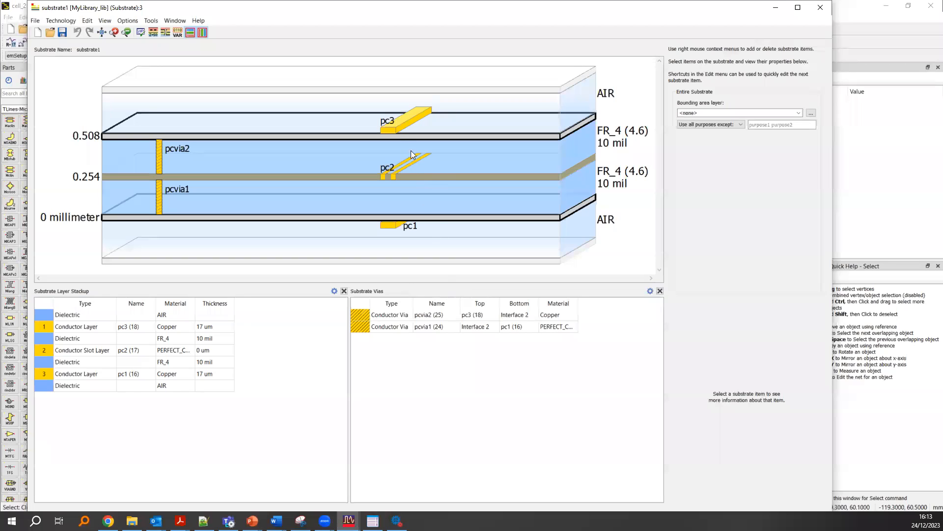
- Inspect the pc3 conductor's properties and remove the pc2 slot layer from the middle interface of the substrate
click(389, 133)
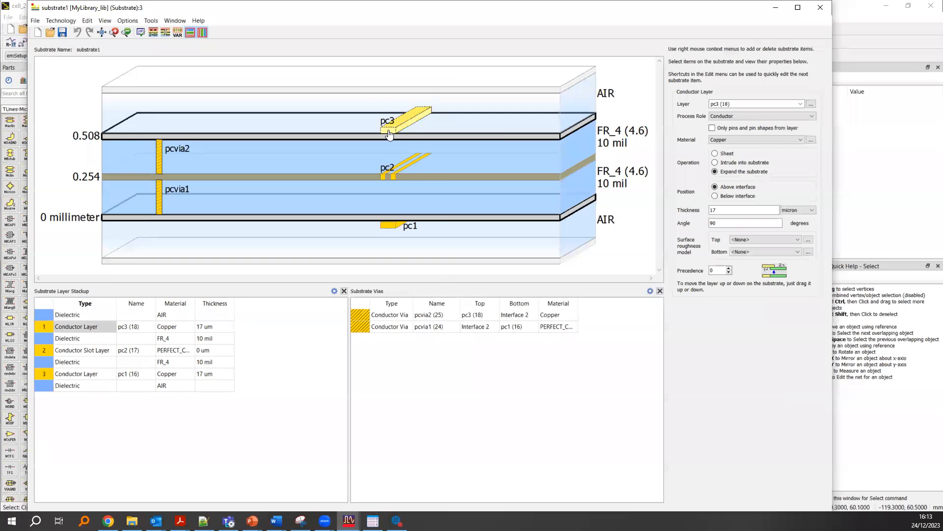
click(763, 115)
click(764, 114)
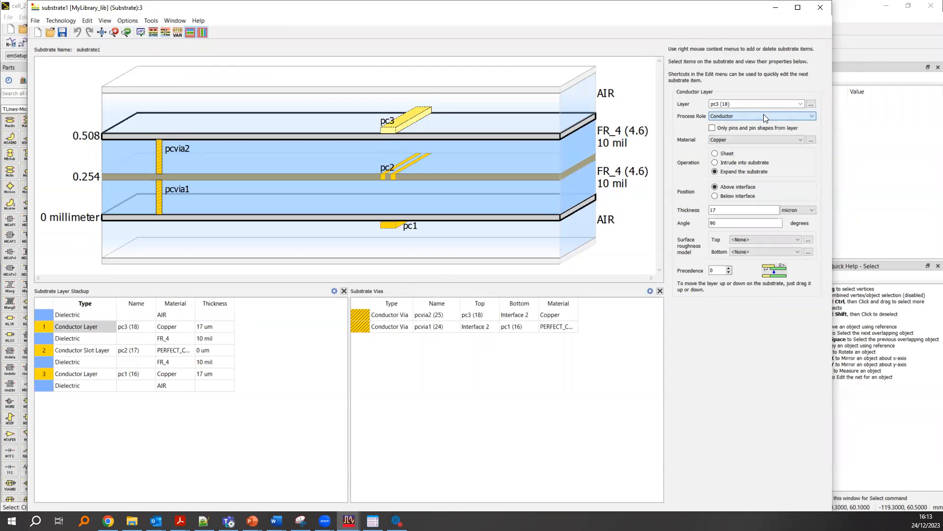
click(394, 176)
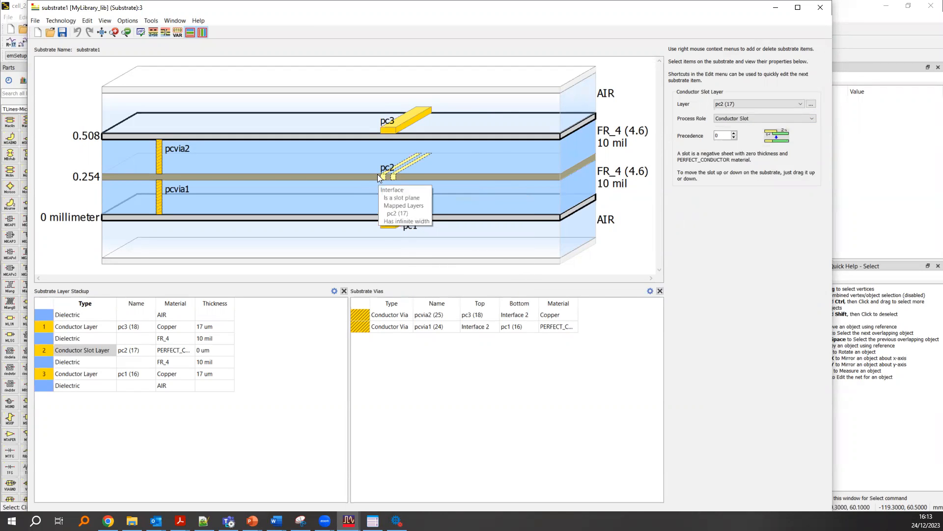
right_click(384, 177)
click(400, 180)
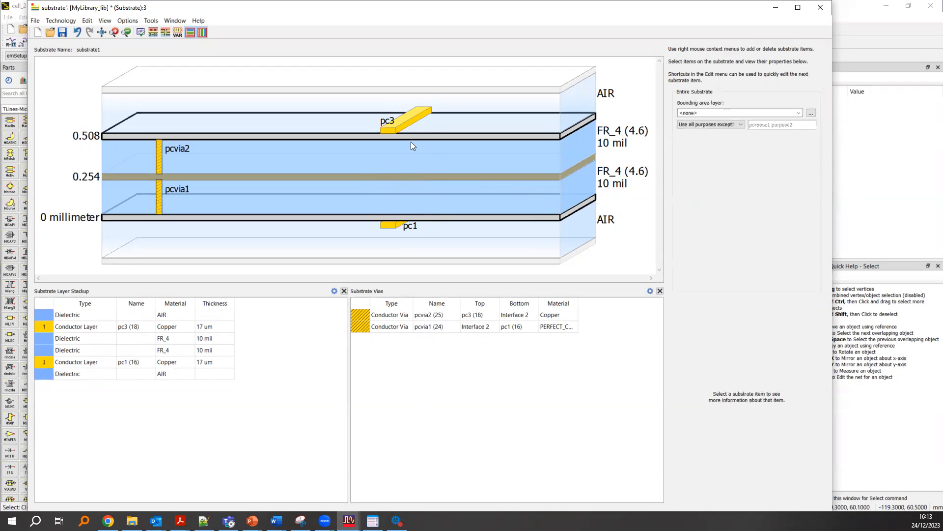
- Delete the lower FR_4 dielectric layer together with its upper interface
click(409, 176)
click(416, 195)
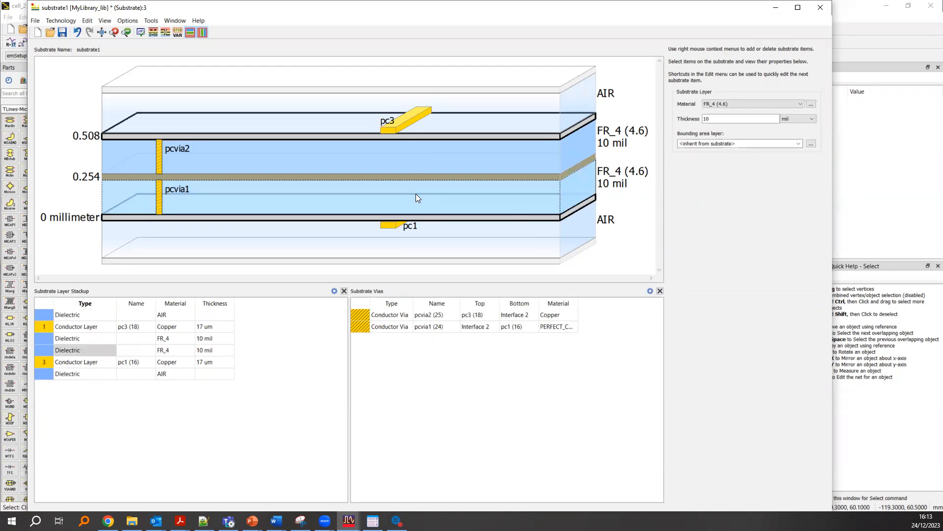
right_click(417, 198)
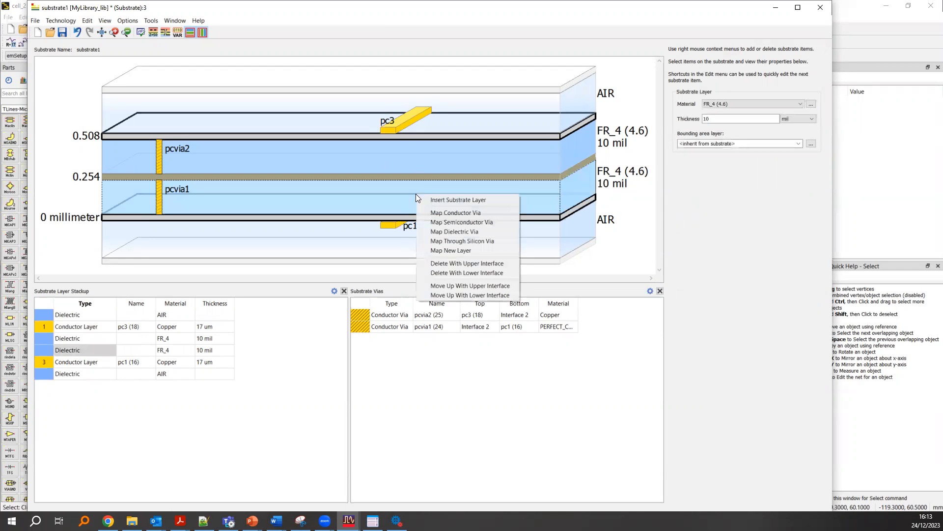
click(473, 268)
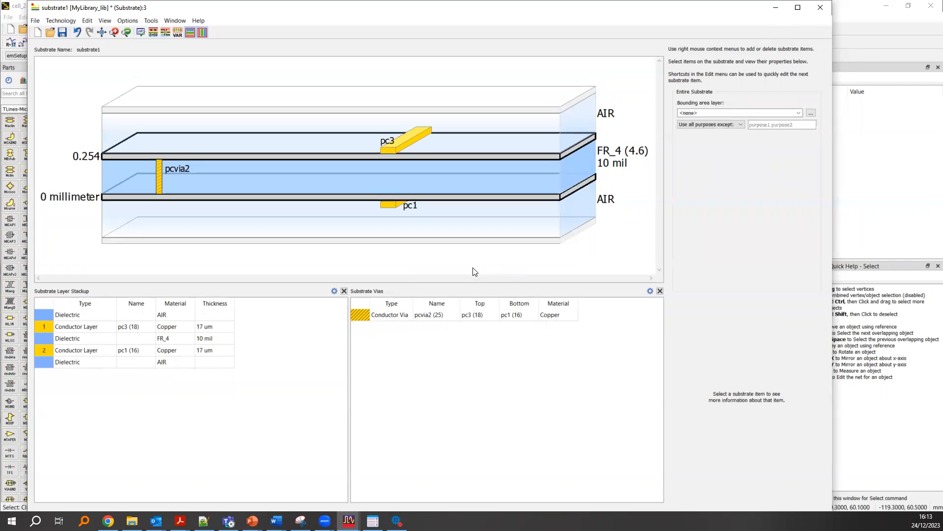
- Reassign the upper conductor layer of the stackup from pc3 to cond (1)
click(394, 147)
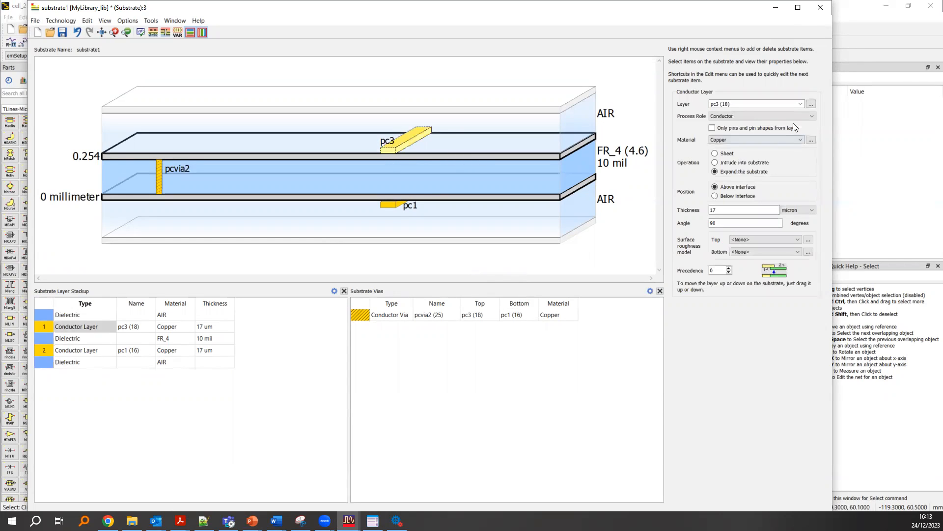
click(398, 206)
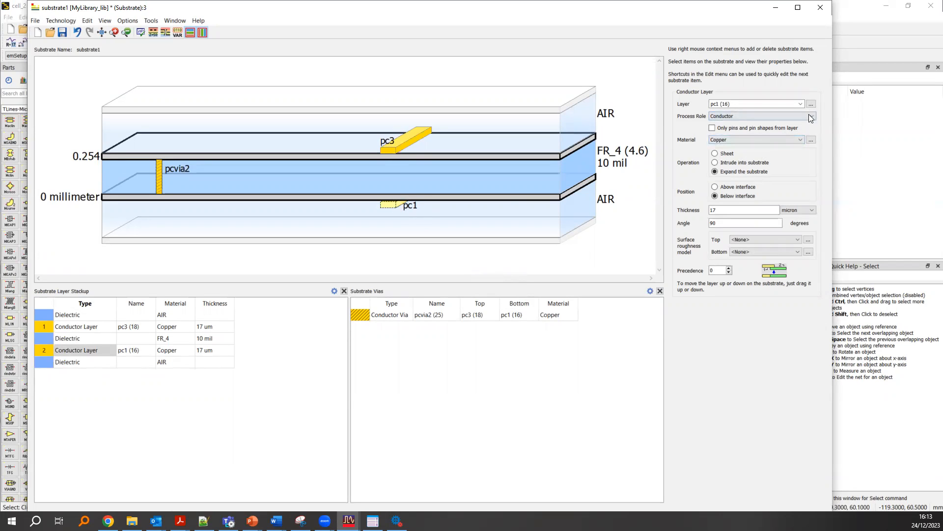
click(146, 328)
click(142, 328)
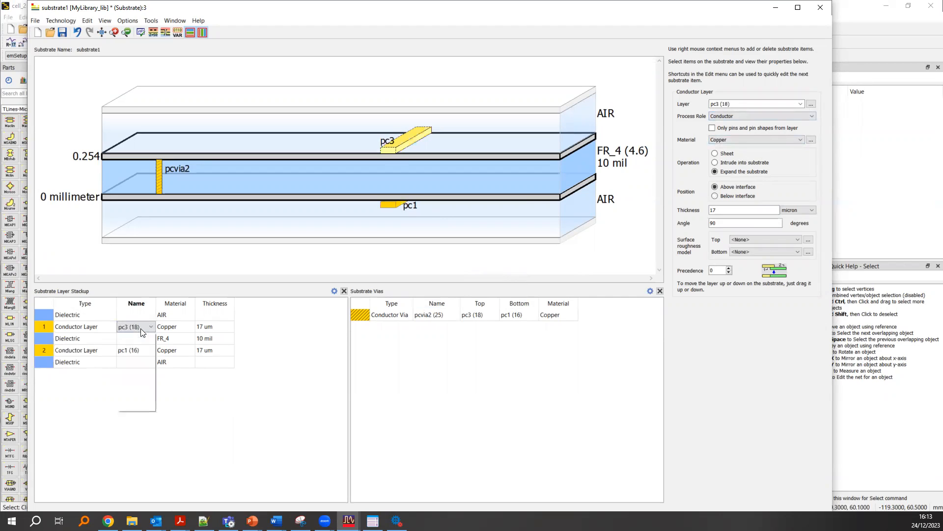
click(150, 325)
click(145, 327)
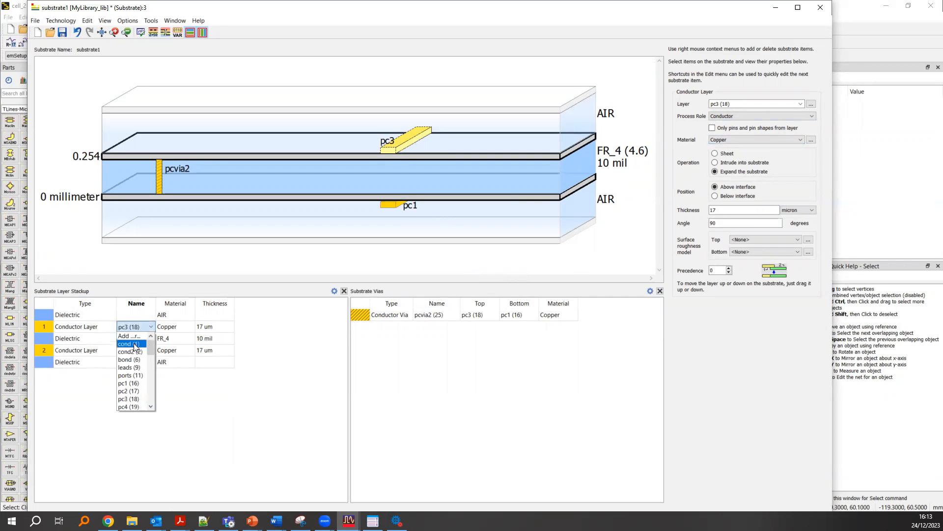
click(134, 344)
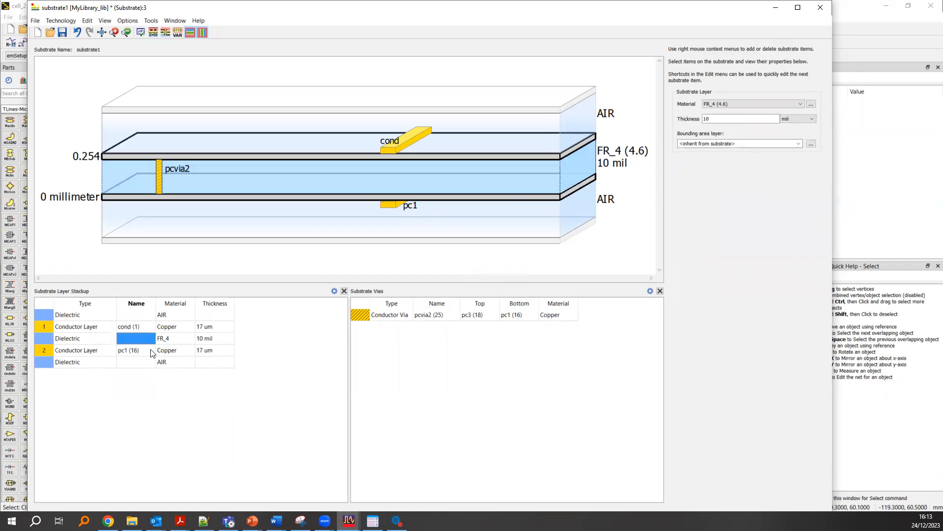
- Reassign the lower conductor layer from pc1 to cond2 (2), then save and close the substrate
click(149, 350)
click(151, 351)
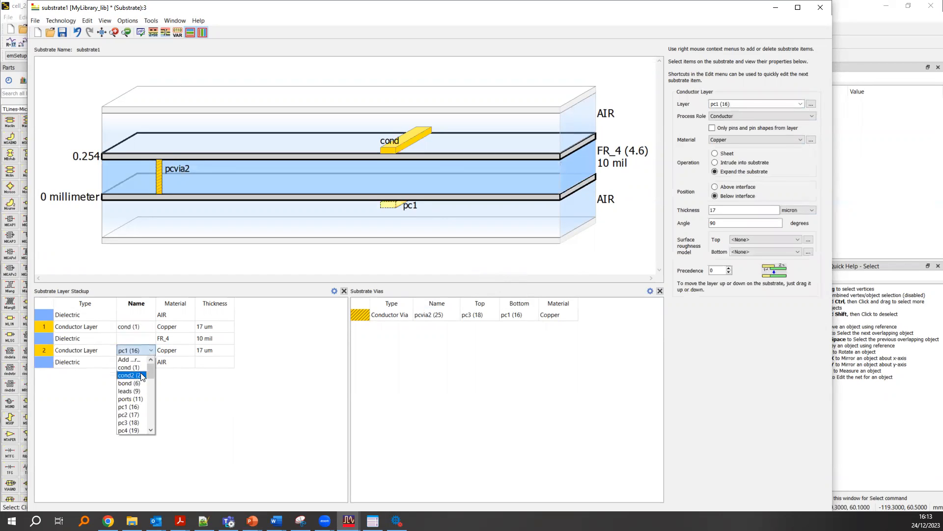
click(141, 376)
click(246, 269)
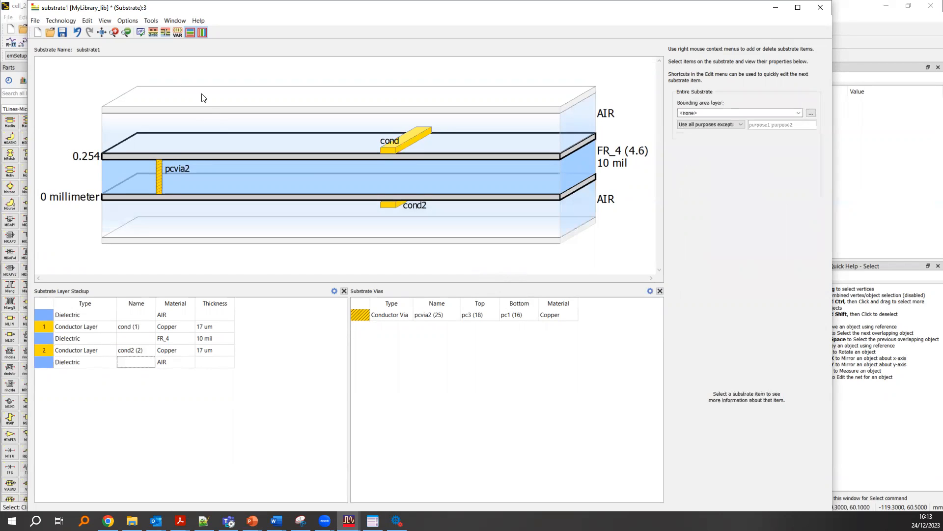
key(ctrl+s)
click(820, 10)
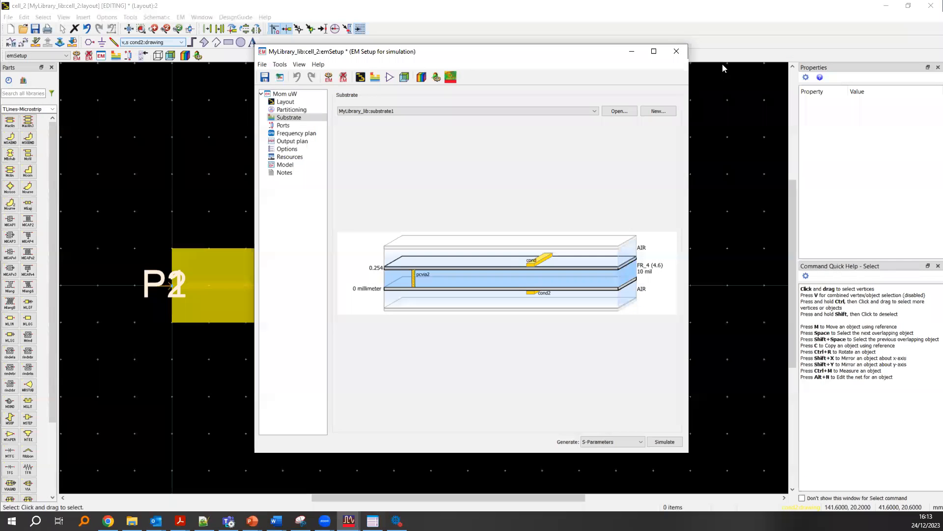
- Return to the layout and examine the layers and dimensions of the strip and ground plane rectangles
click(729, 167)
click(352, 286)
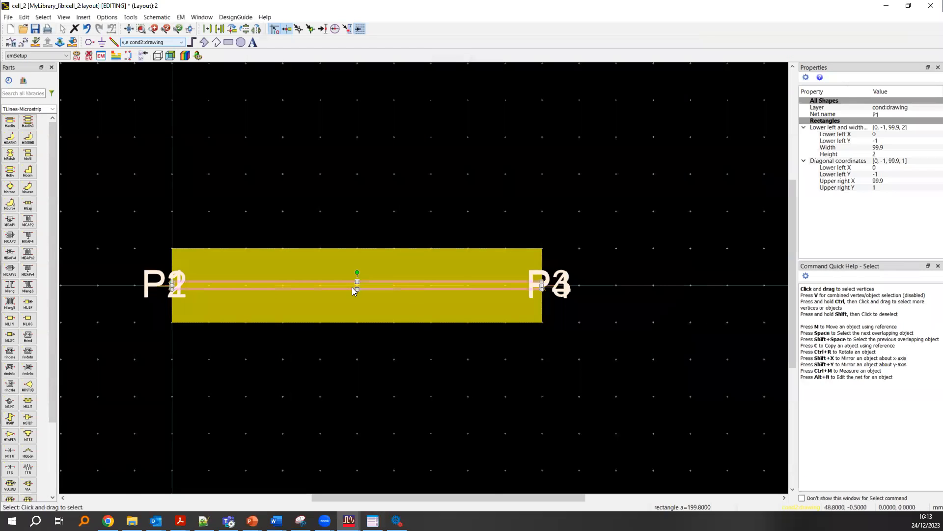
scroll(354, 283, up, 2)
click(602, 246)
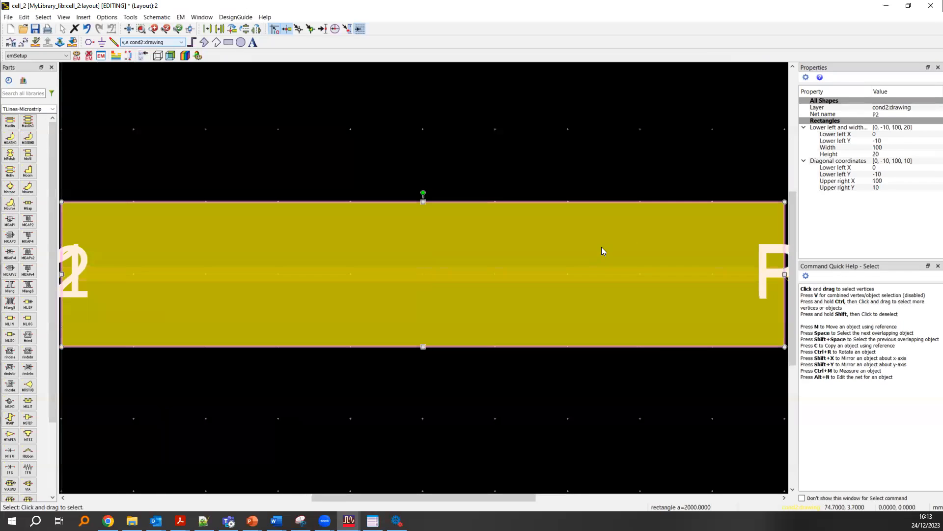
scroll(443, 280, down, 3)
click(345, 267)
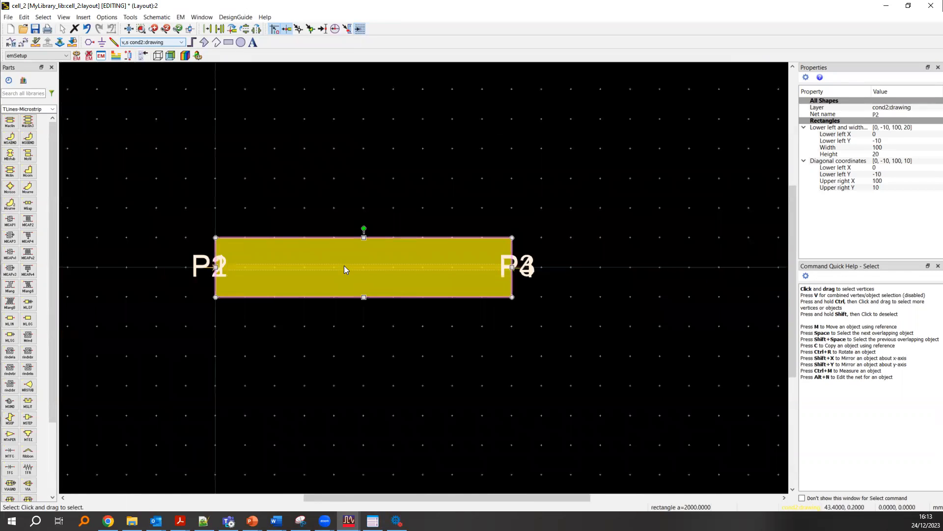
scroll(345, 268, up, 2)
click(374, 187)
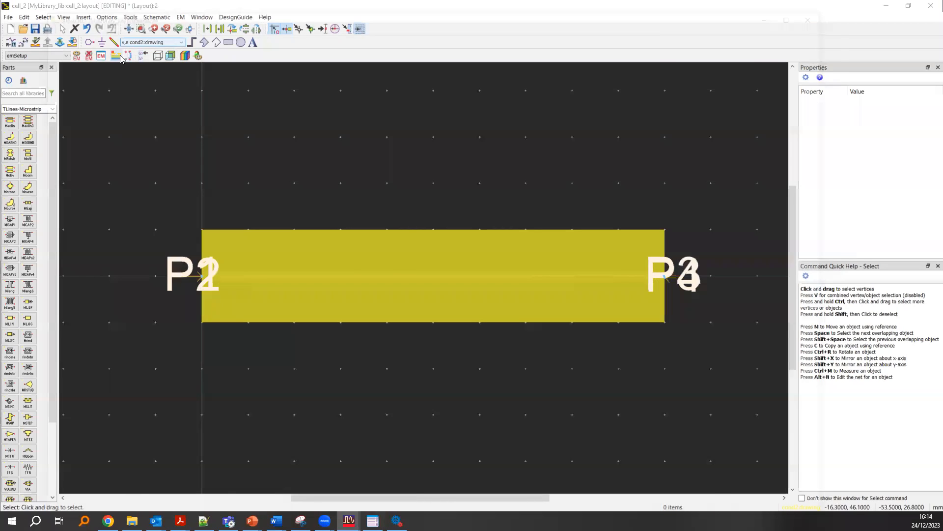
- Reopen the substrate1 stackup and examine the FR_4 dielectric's properties and the materials available for it
click(118, 56)
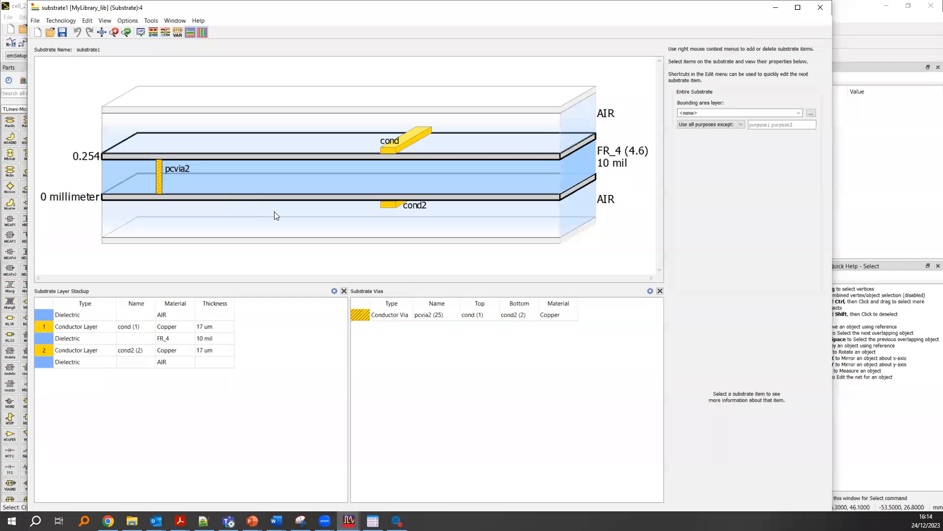
click(256, 179)
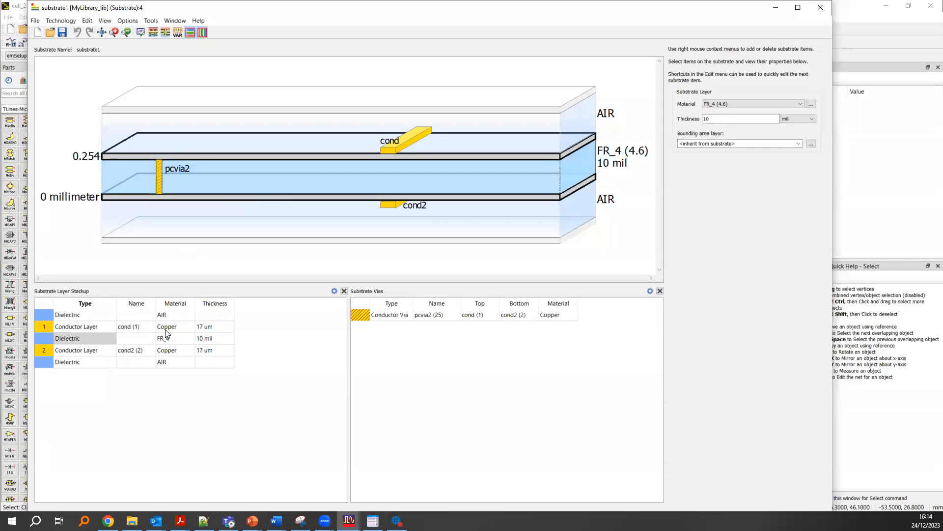
click(179, 341)
mouse_move(182, 346)
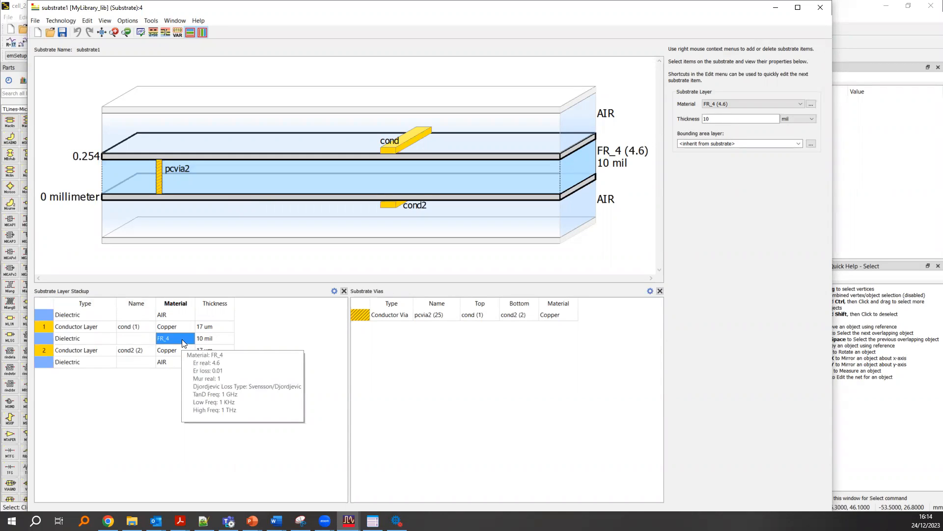
click(768, 104)
click(767, 104)
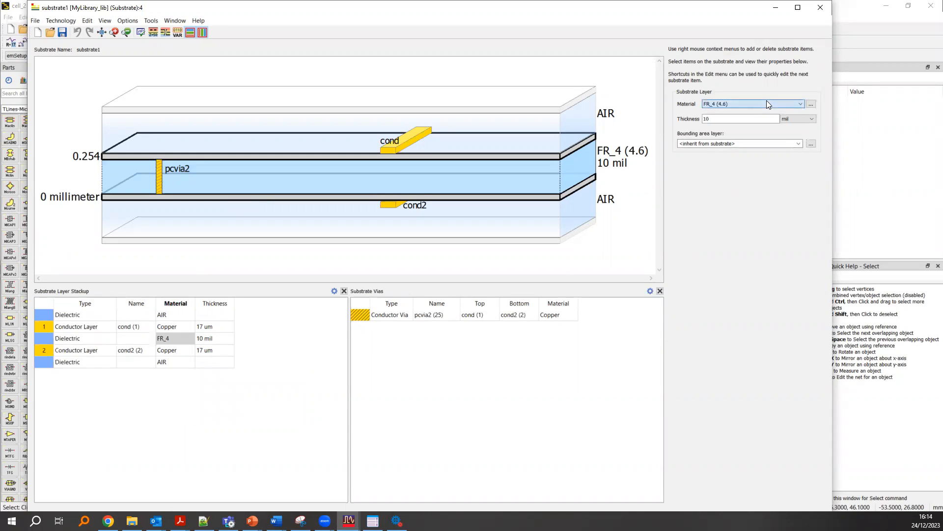
click(172, 334)
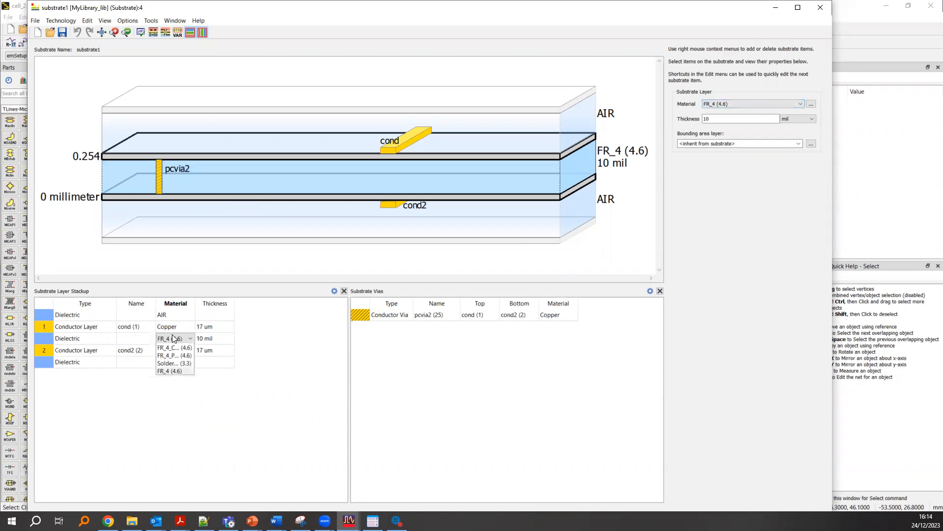
click(161, 381)
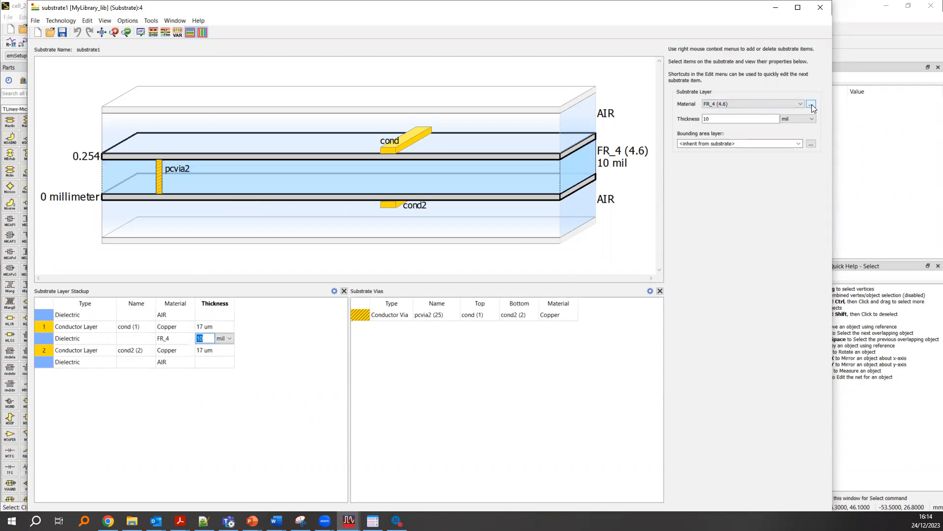
- Add the Arlon_CLTE dielectric from the materials database, sorted by real permittivity, to the library's material definitions and apply the change
click(812, 104)
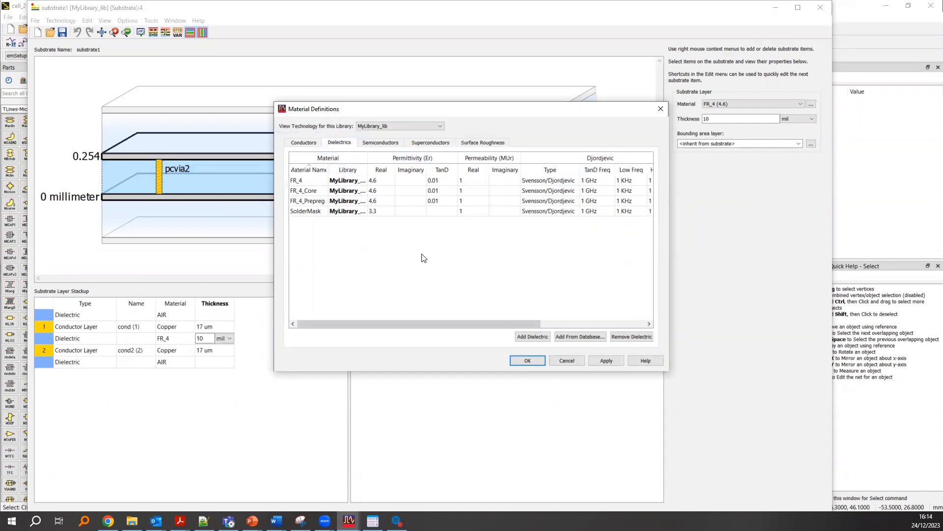
mouse_move(350, 323)
mouse_down()
mouse_move(362, 324)
mouse_move(334, 323)
mouse_up()
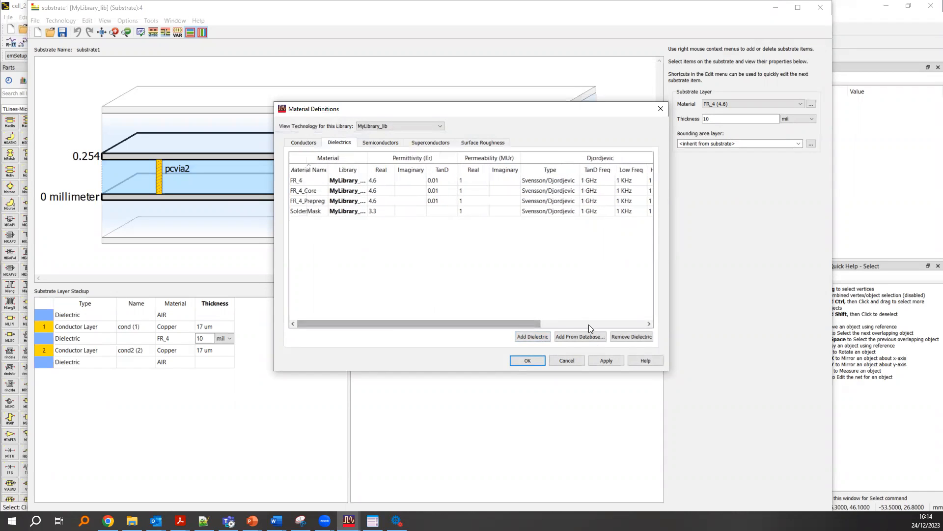
click(576, 339)
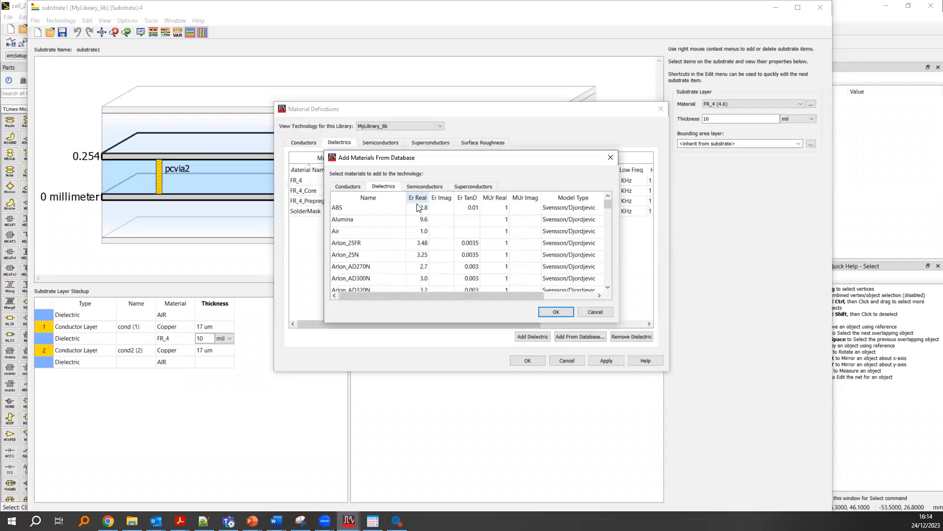
scroll(373, 247, down, 5)
scroll(373, 247, down, 10)
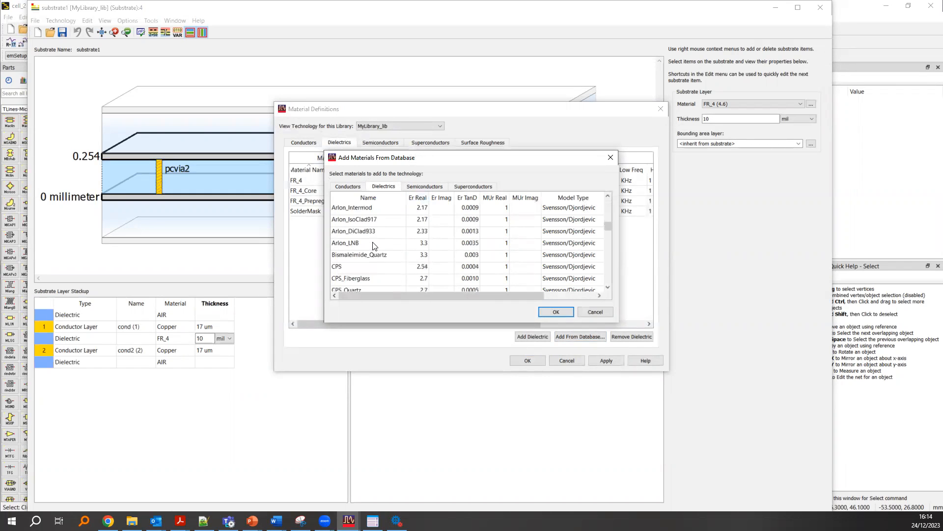
scroll(373, 245, down, 6)
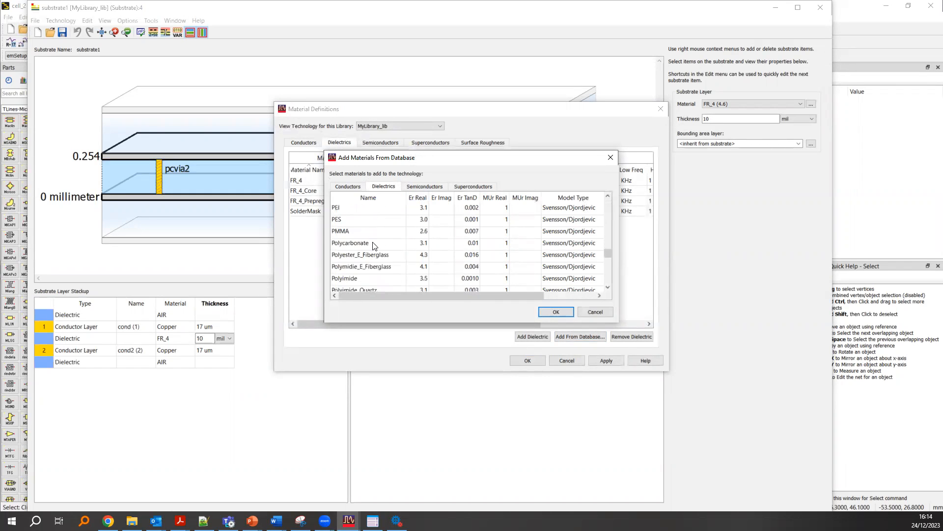
scroll(374, 246, down, 5)
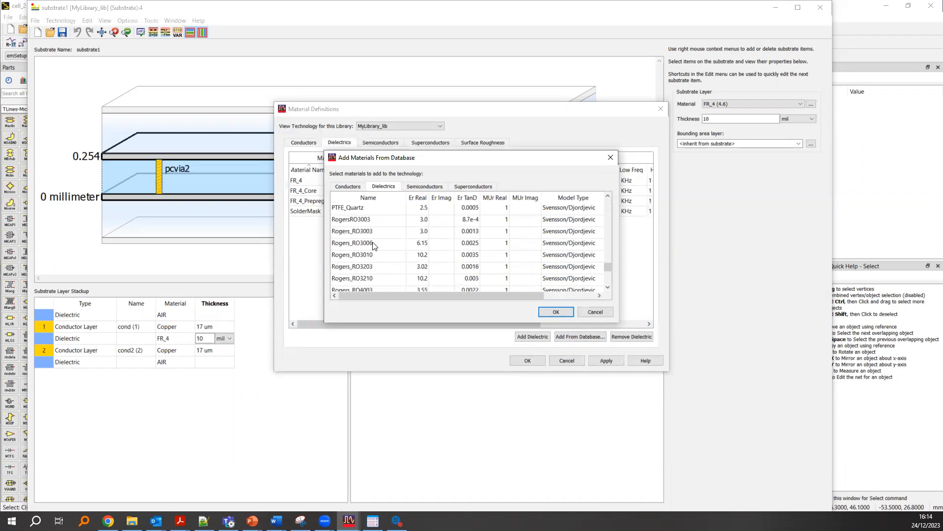
scroll(389, 271, up, 8)
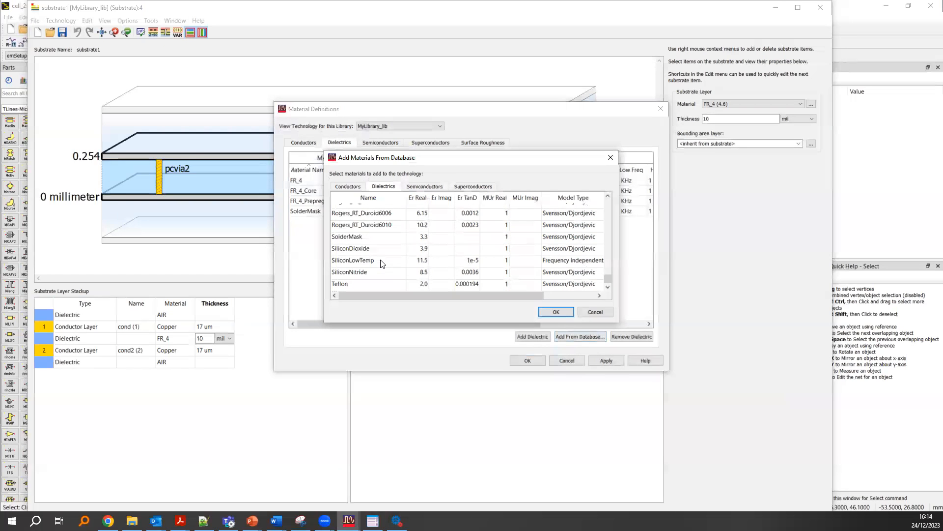
scroll(387, 265, up, 8)
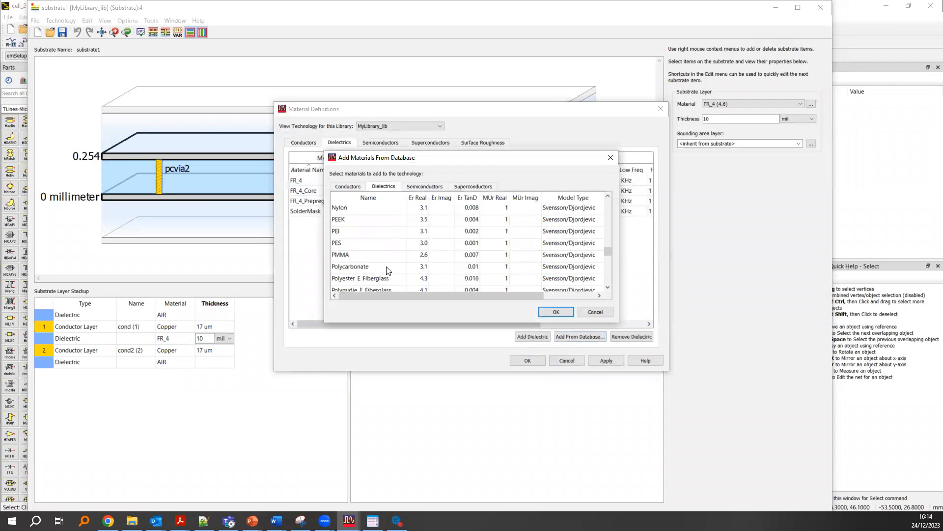
click(417, 198)
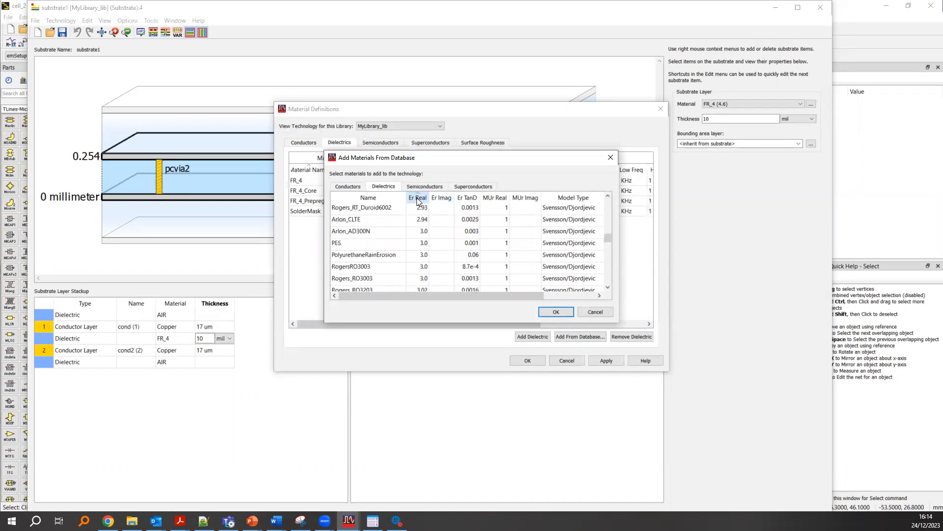
scroll(433, 253, up, 1)
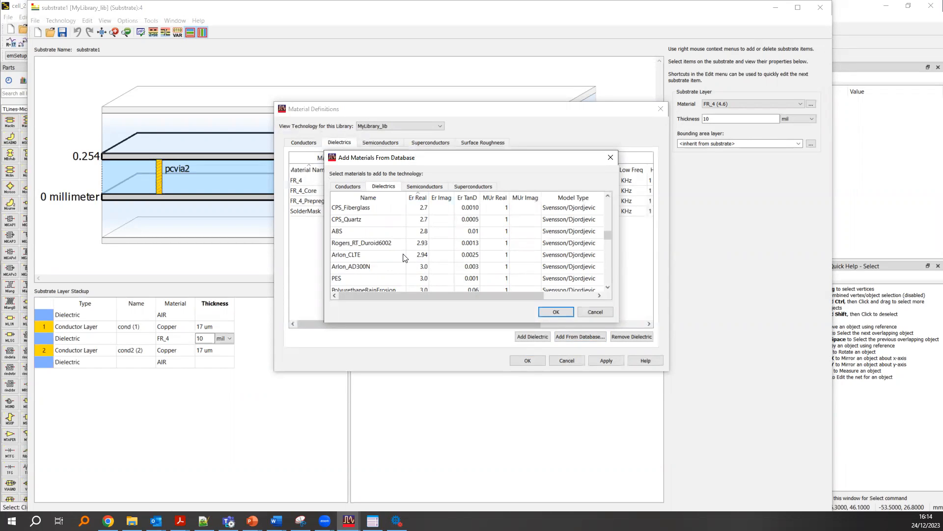
click(427, 257)
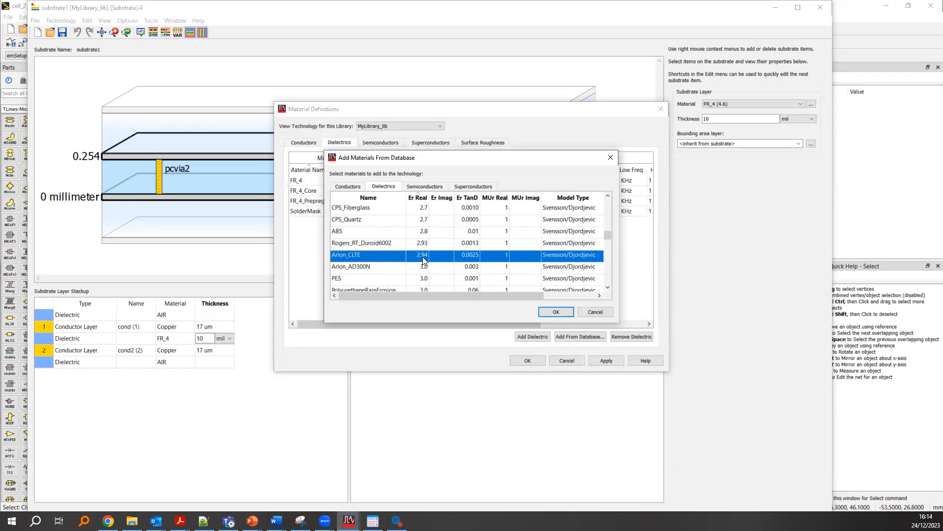
click(557, 312)
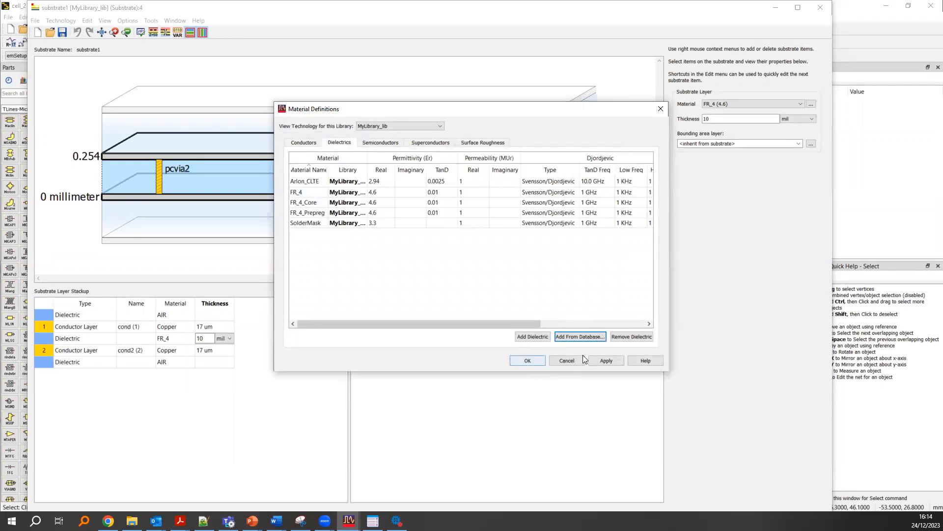
click(609, 361)
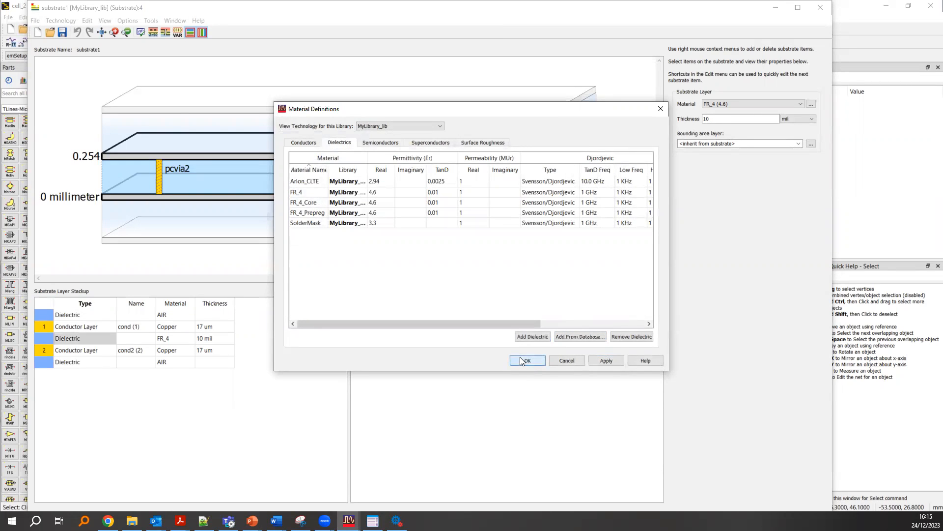
click(522, 361)
- Change the material of the dielectric layer between cond and cond2 to Arlon_CLTE (2.94)
click(192, 336)
click(187, 338)
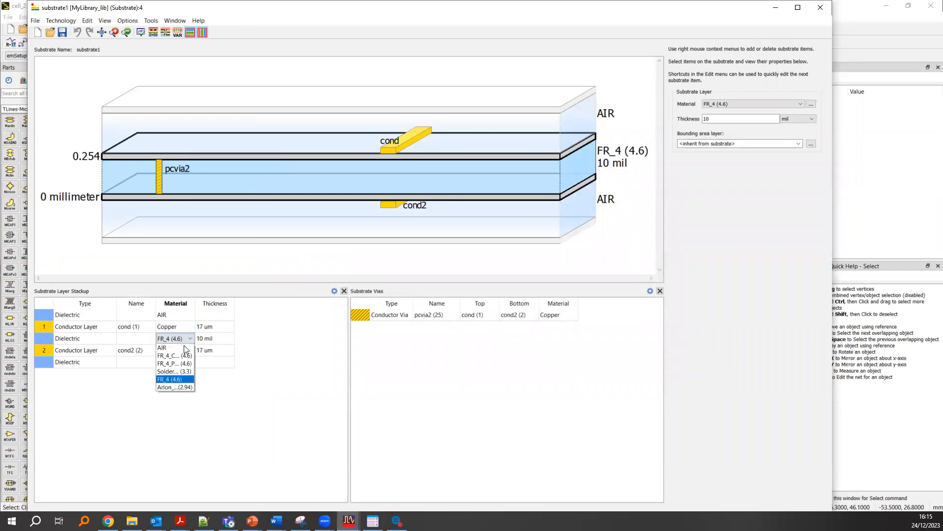
click(173, 387)
click(174, 350)
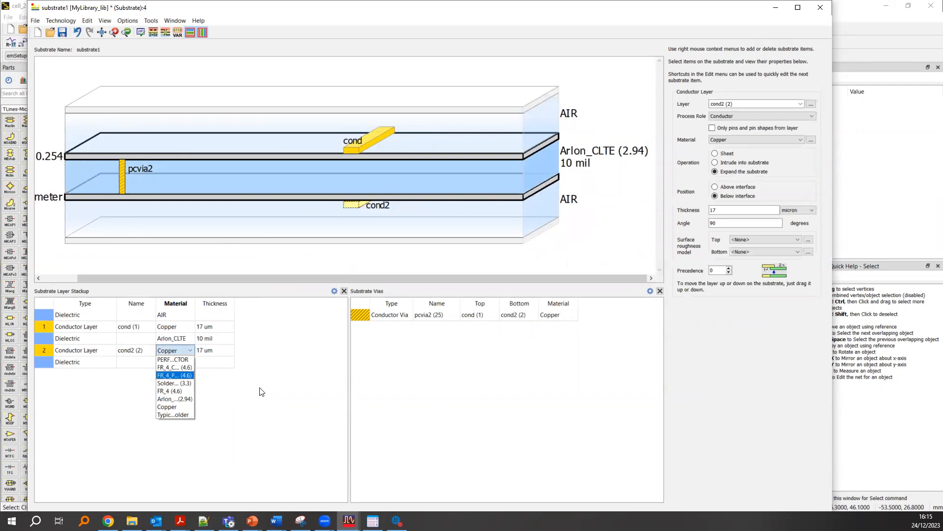
- Set the Arlon_CLTE layer's thickness to 0.76 mm and the cond2 conductor's thickness to 35 um
click(204, 339)
click(202, 340)
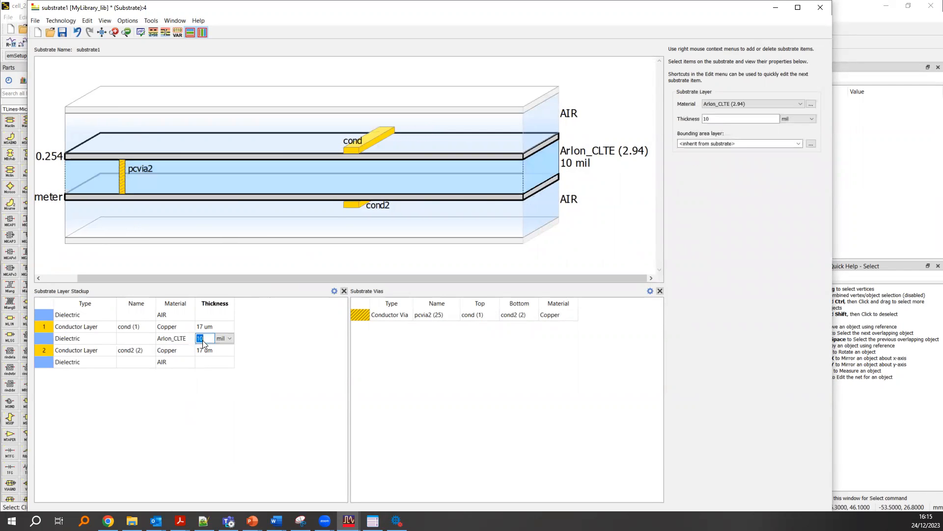
click(227, 338)
click(221, 363)
click(204, 340)
key(Return)
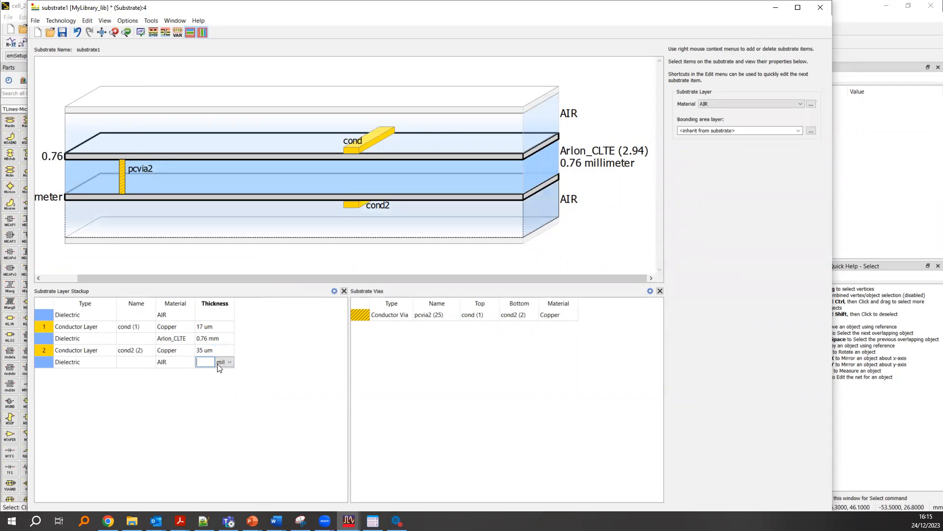
- Set the cond conductor's thickness to 35 um, then save and close the substrate
click(200, 326)
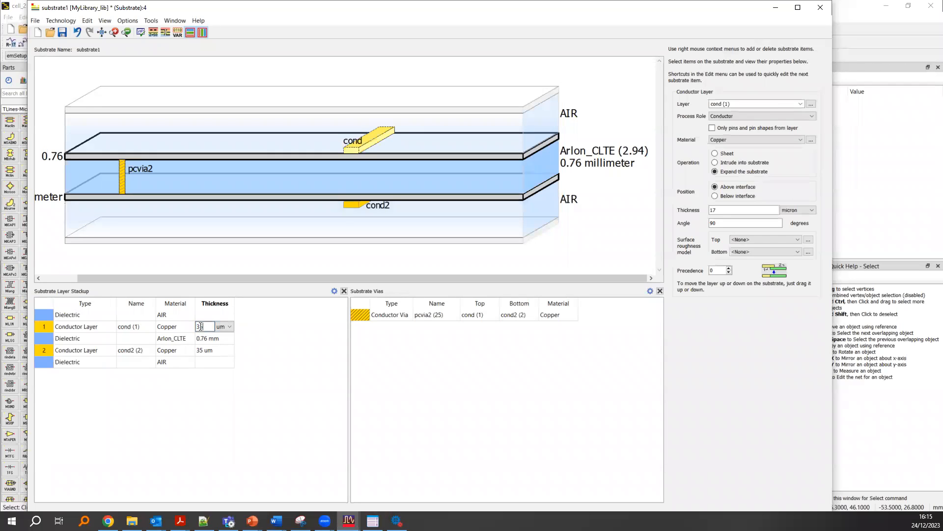
text(35)
key(Return)
click(287, 340)
key(ctrl+s)
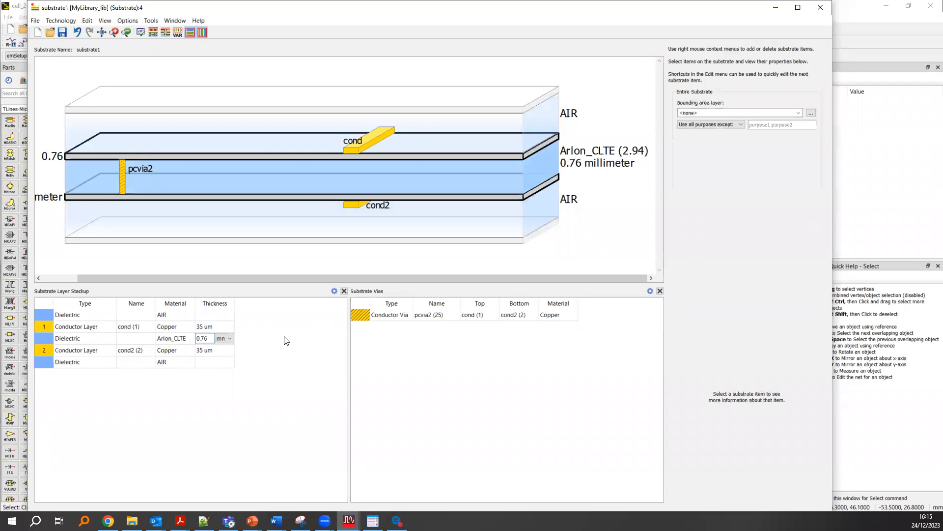
click(823, 8)
- Review the ports and layout pins P1 and P2 in the EM setup, then close it with its changes saved
click(101, 55)
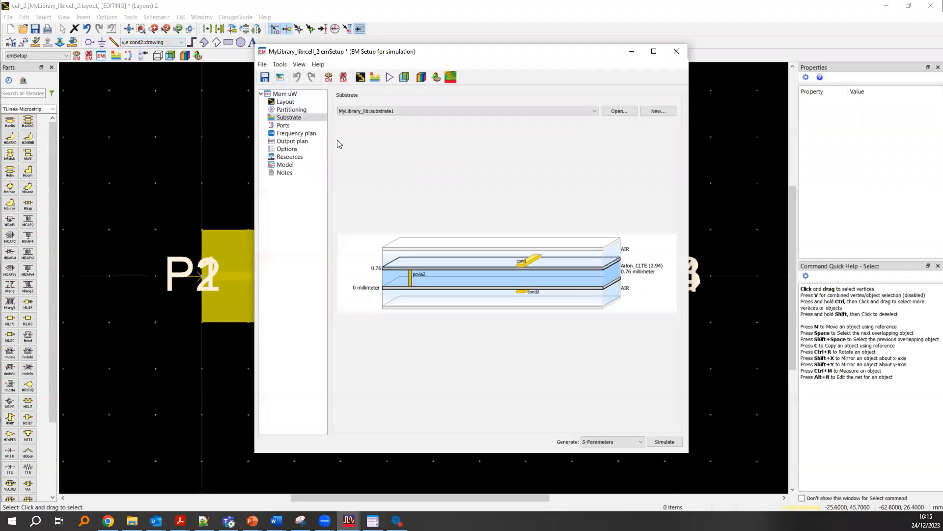
click(285, 126)
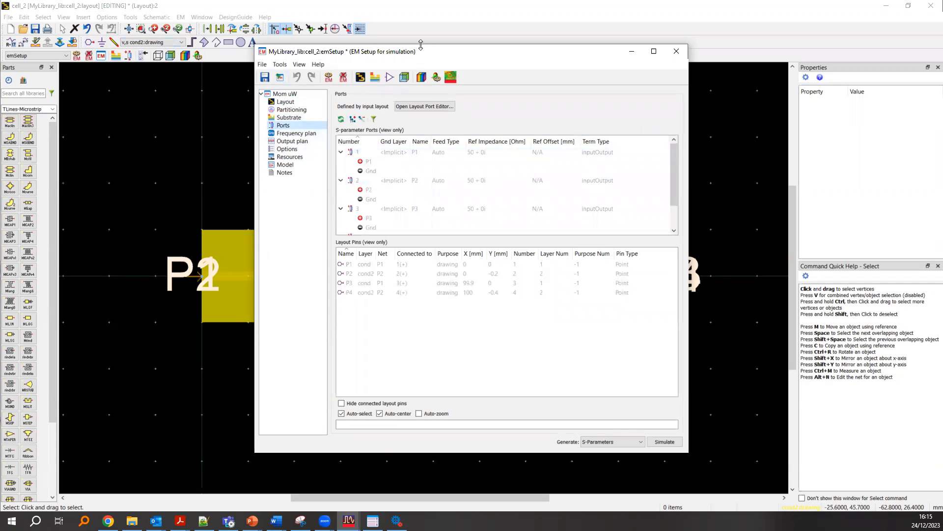
drag(423, 46, 465, 46)
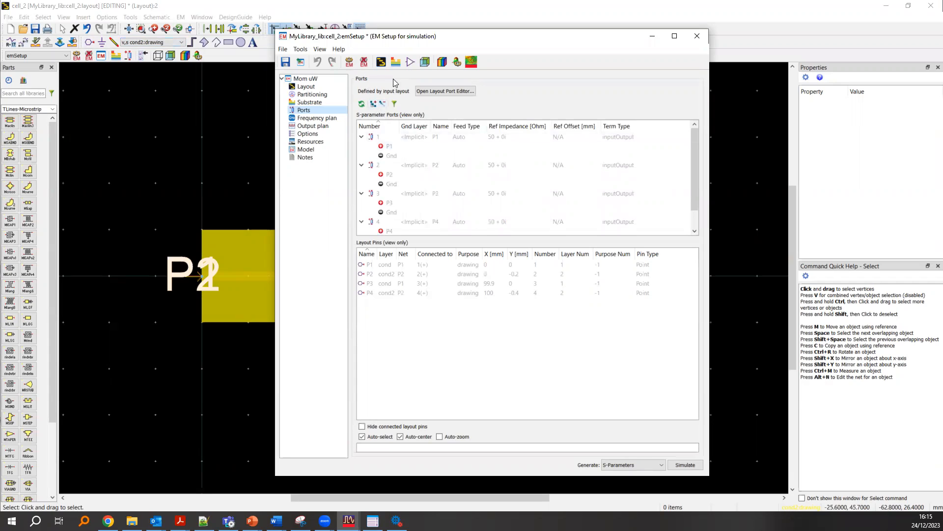
click(389, 178)
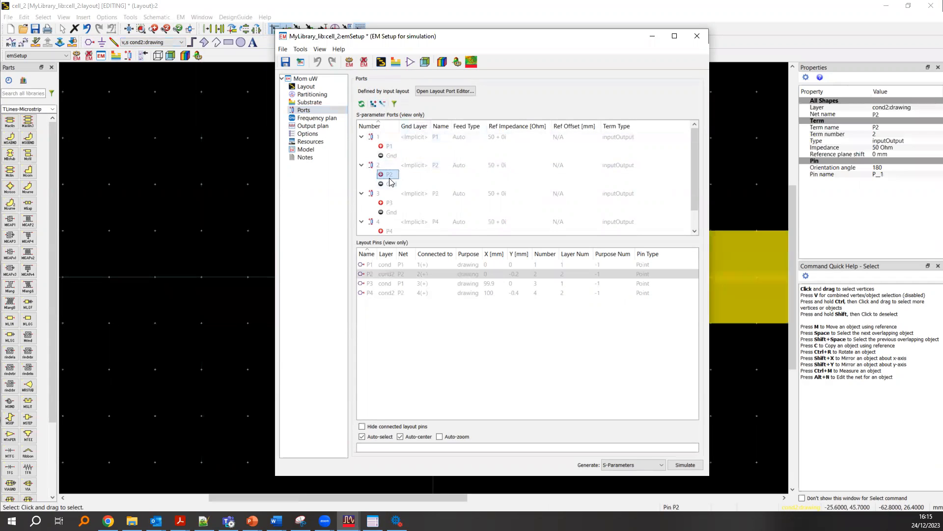
ctrl+click(370, 264)
click(697, 36)
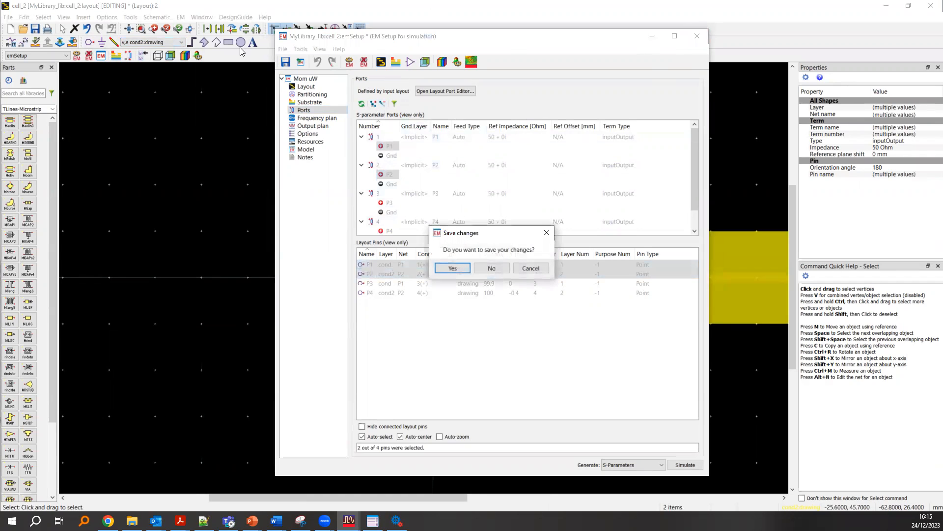
key(Return)
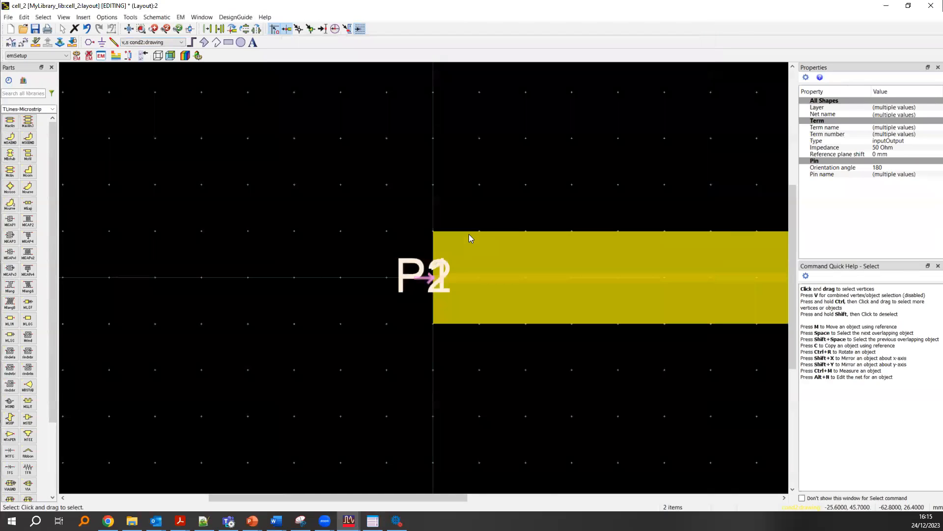
- In the layout's port editor, assign P2 as the negative pin of P1's port and P4 as the negative pin of P3's port
click(128, 56)
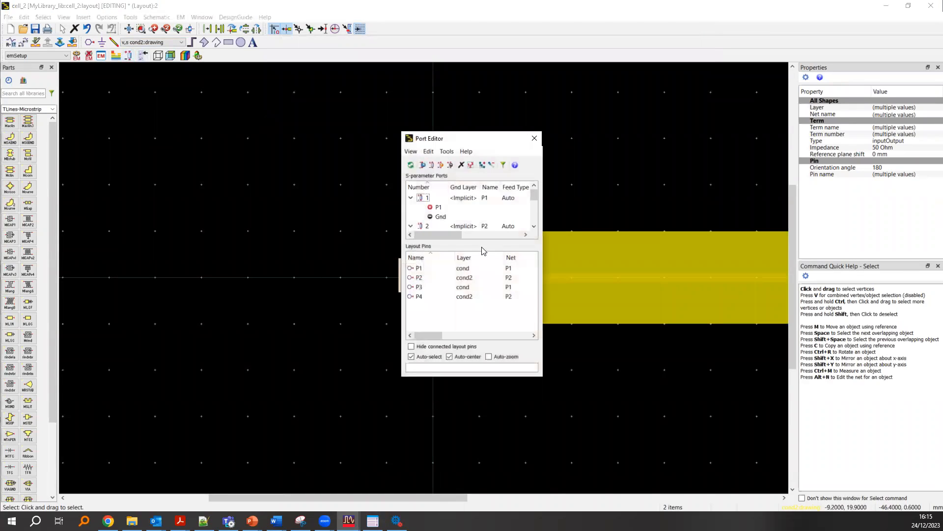
drag(481, 134, 480, 63)
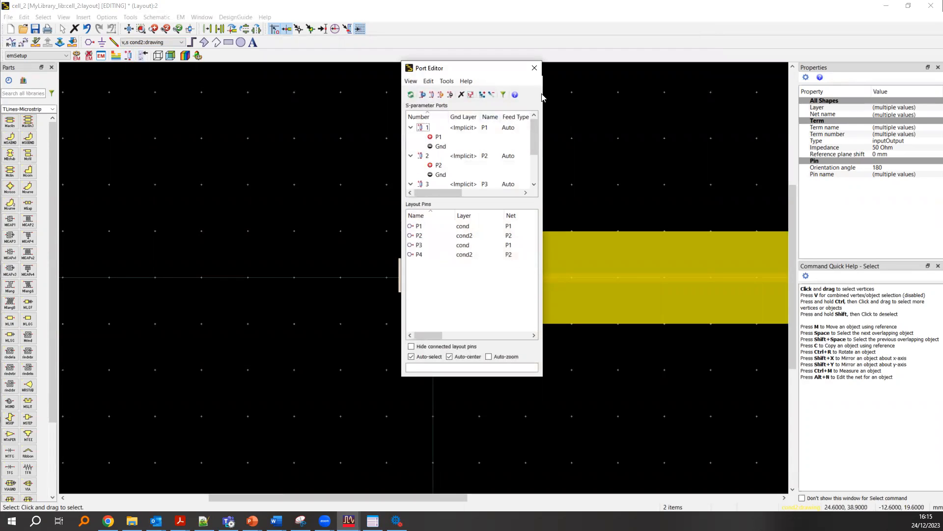
drag(543, 89, 759, 89)
click(462, 128)
click(461, 130)
click(551, 69)
drag(494, 74, 129, 108)
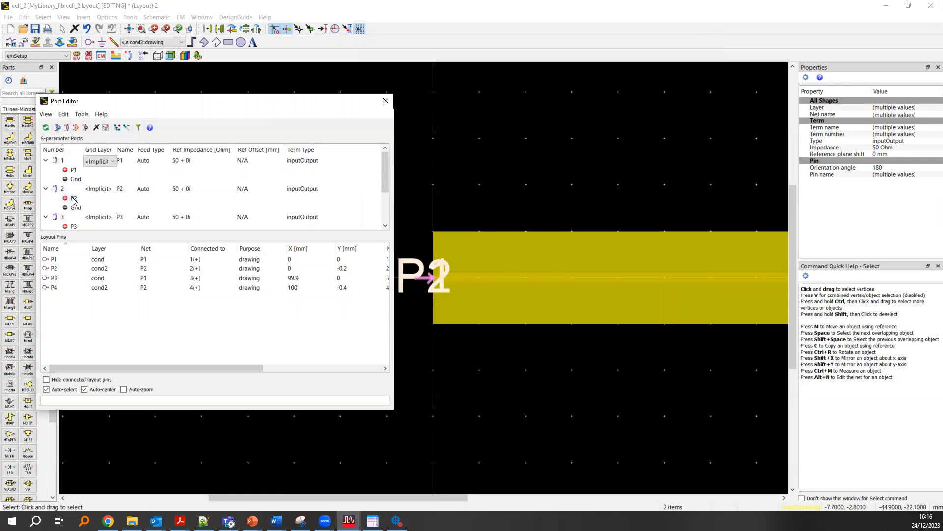
drag(73, 201, 77, 180)
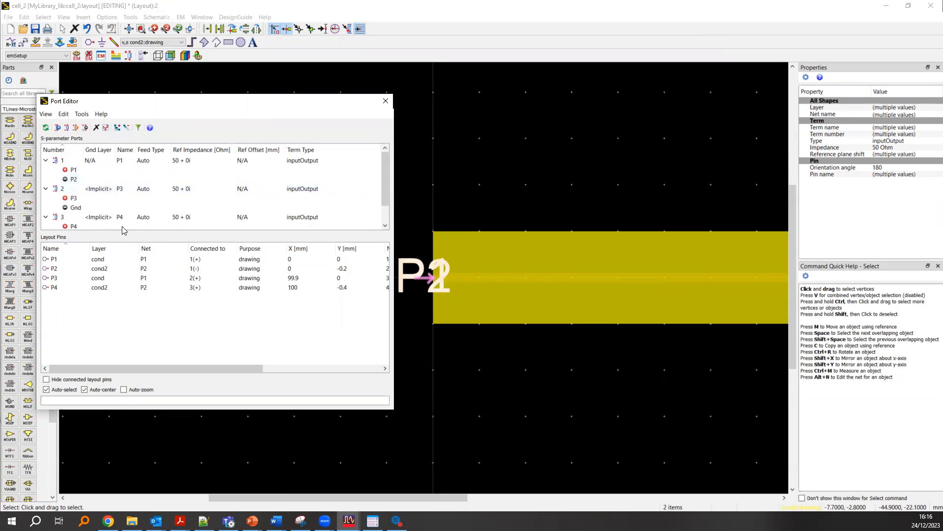
scroll(97, 217, down, 2)
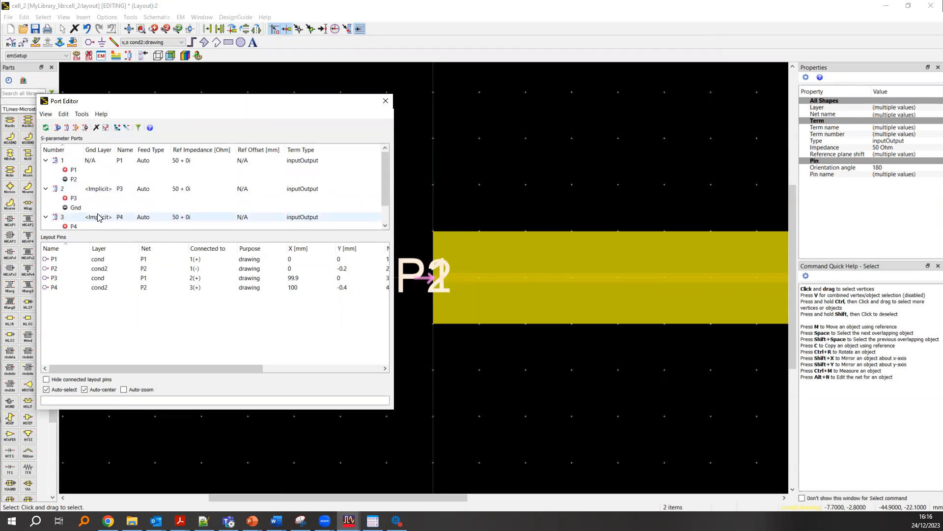
drag(71, 214, 74, 189)
- Examine the pin locations at both ends of the line in the layout against the port assignments
scroll(424, 278, up, 6)
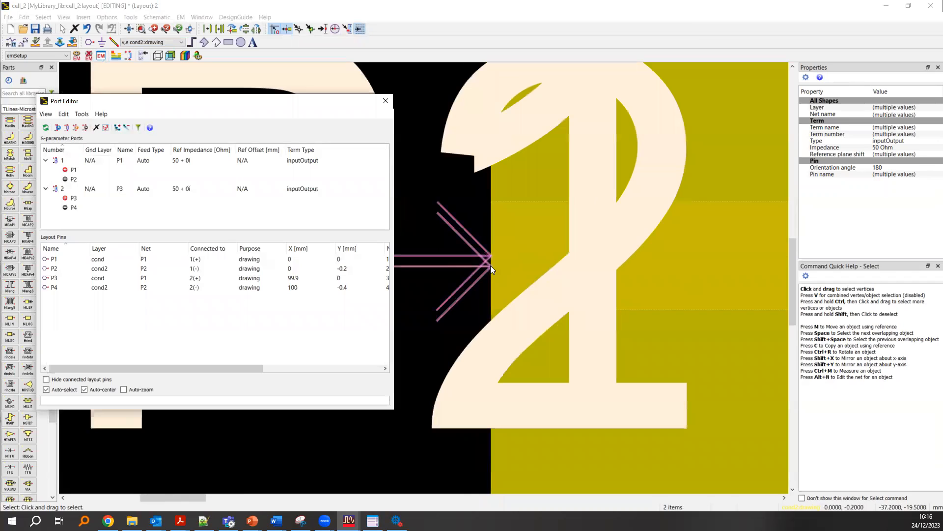
scroll(490, 265, down, 5)
scroll(423, 277, down, 5)
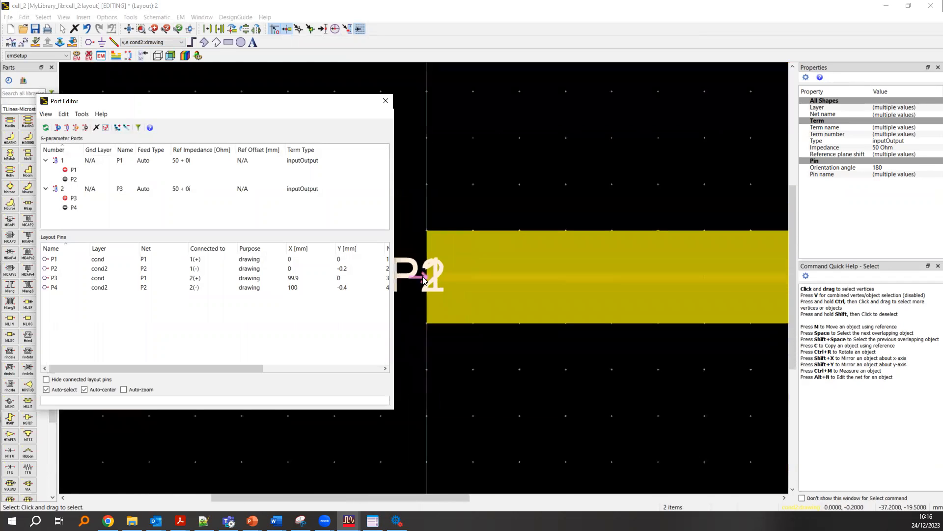
scroll(695, 265, up, 6)
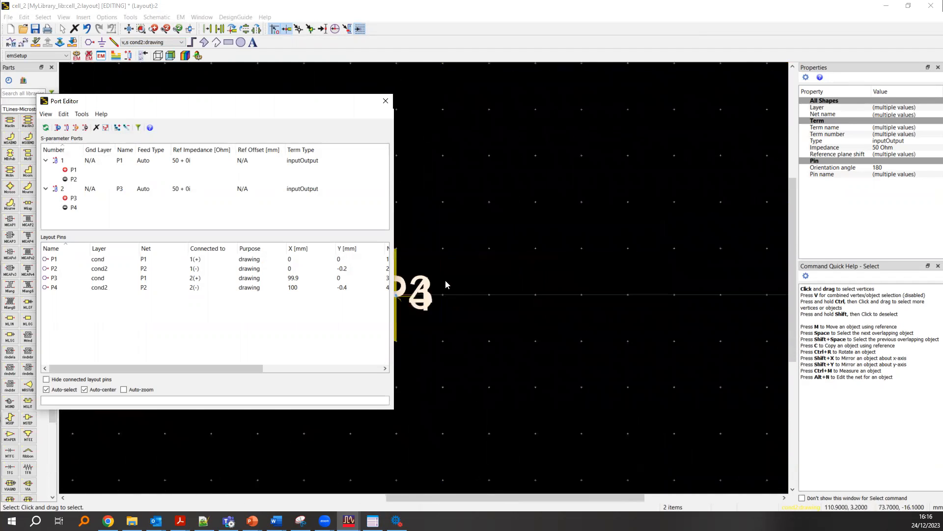
scroll(439, 277, up, 3)
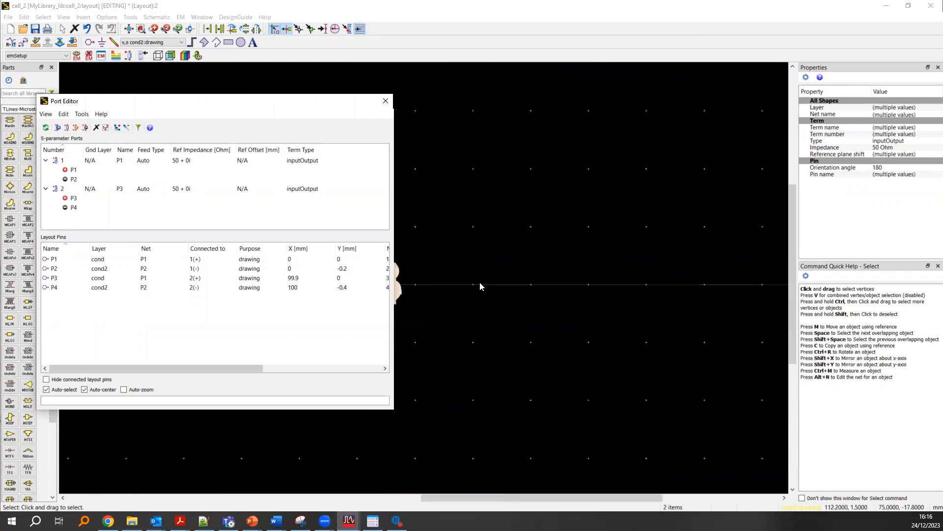
drag(342, 104, 773, 137)
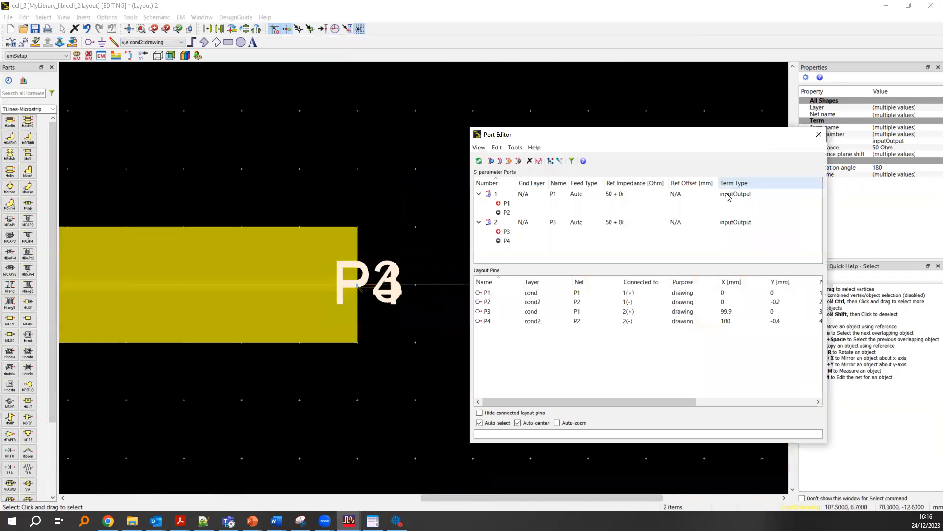
- Close the port editor and save the cell_2 layout
click(818, 135)
key(ctrl+s)
scroll(418, 255, down, 5)
scroll(359, 253, up, 4)
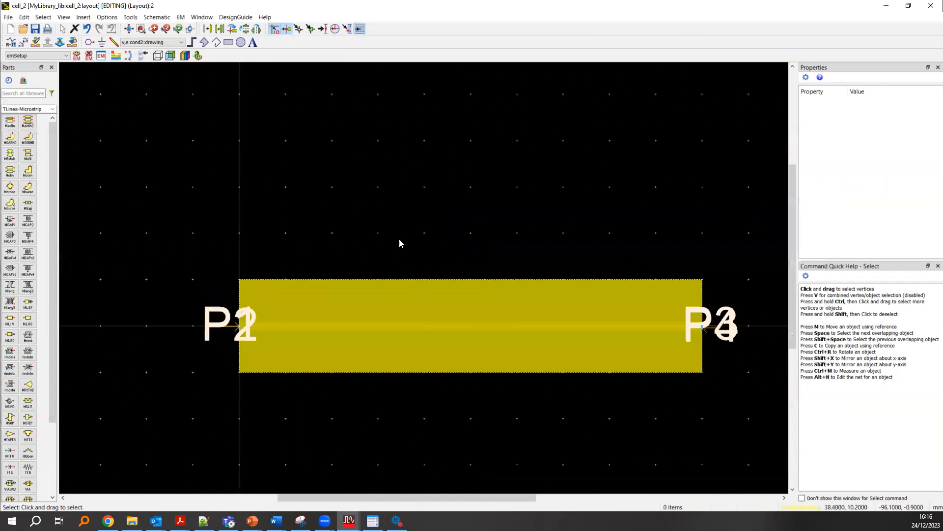
- Open the EM setup, accept the reloaded port information, and set the adaptive frequency plan's stop frequency to 5 GHz
click(101, 56)
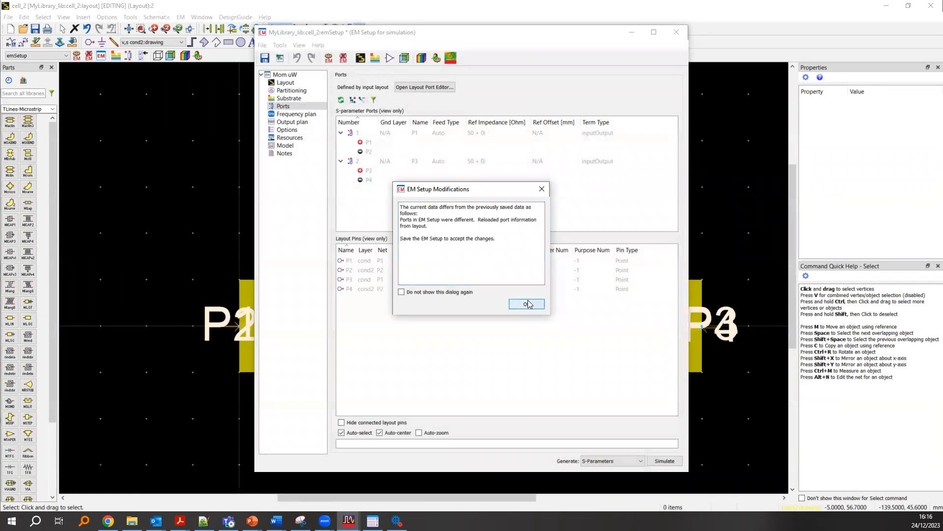
click(527, 305)
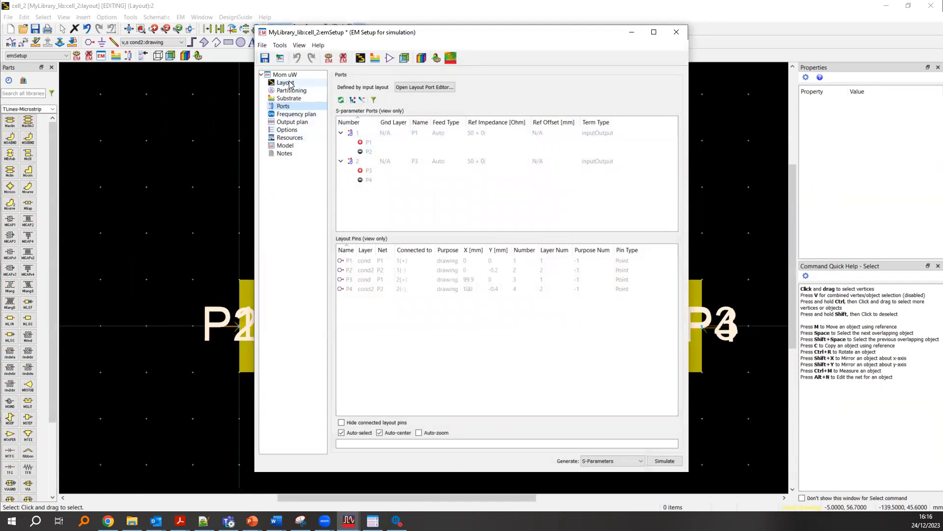
click(294, 121)
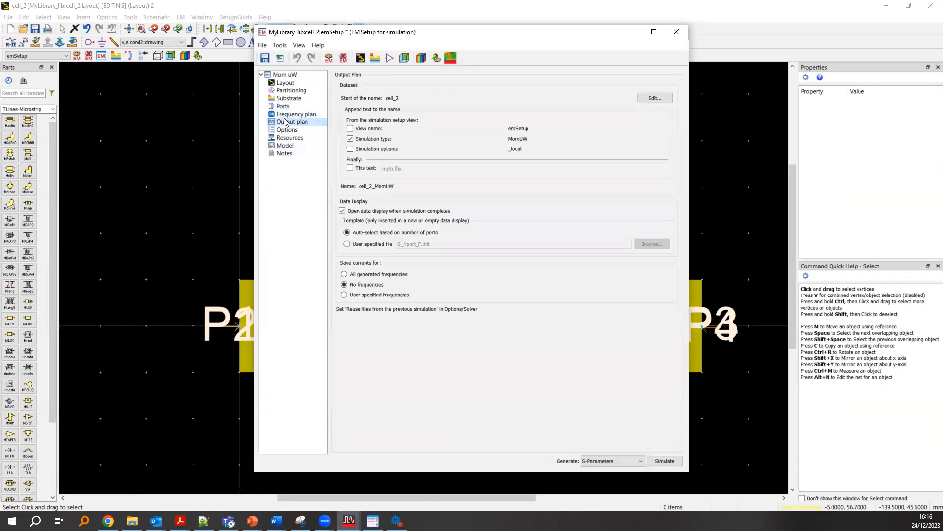
click(304, 114)
double_click(379, 119)
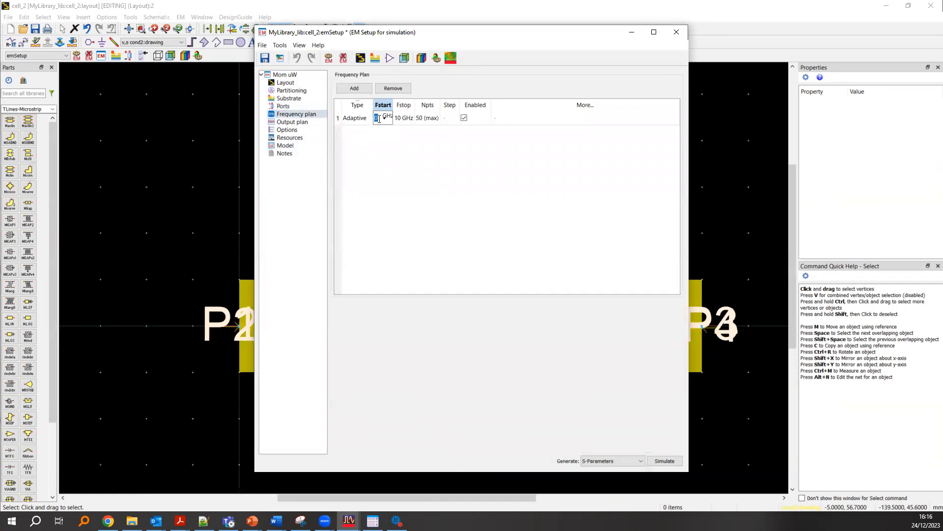
double_click(401, 123)
text(5)
key(Return)
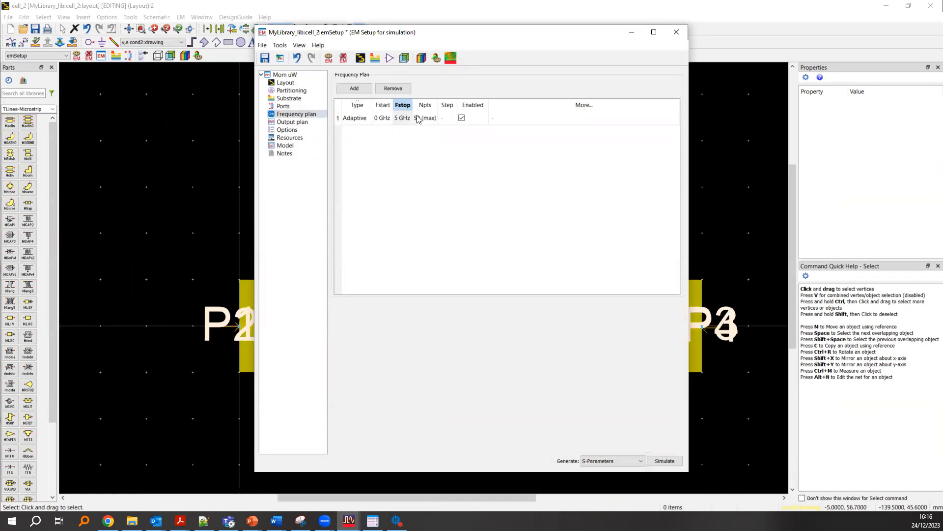
double_click(418, 119)
click(427, 174)
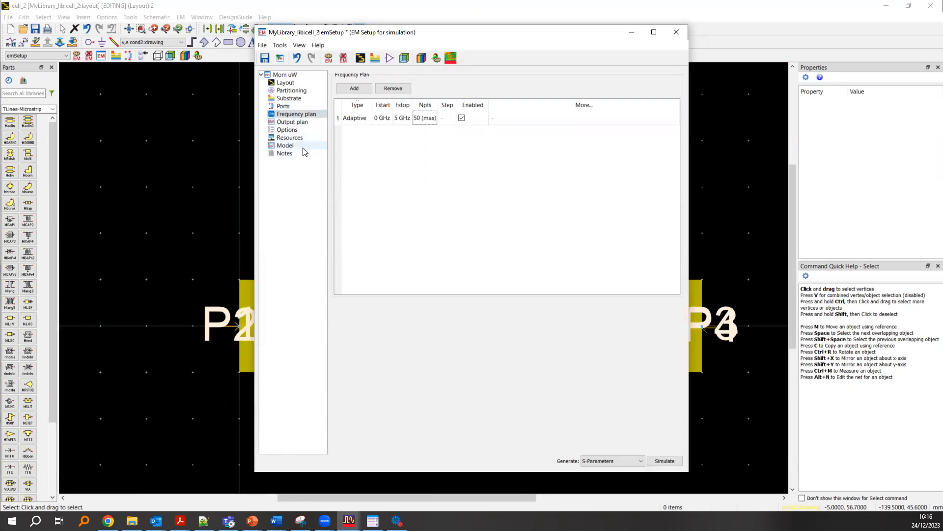
- Review the EM setup's output plan, input layout and overall setup overview
click(312, 128)
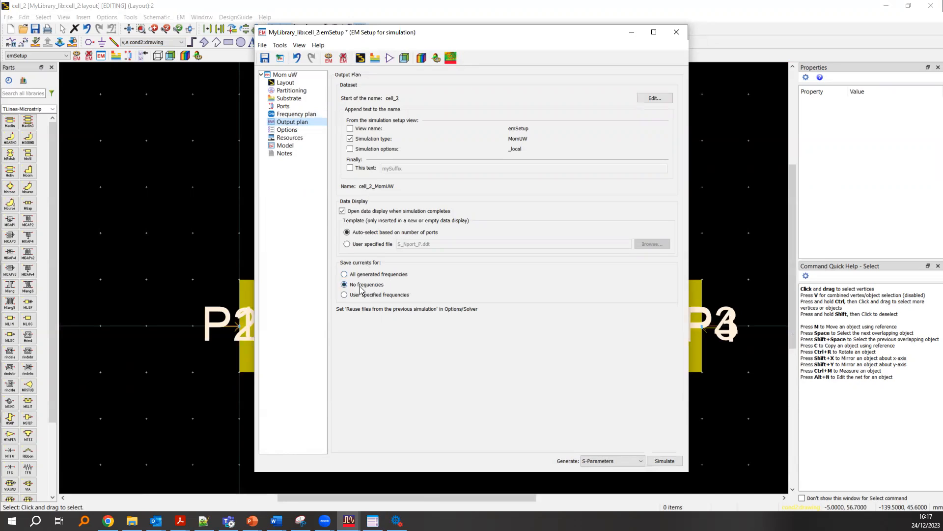
click(285, 84)
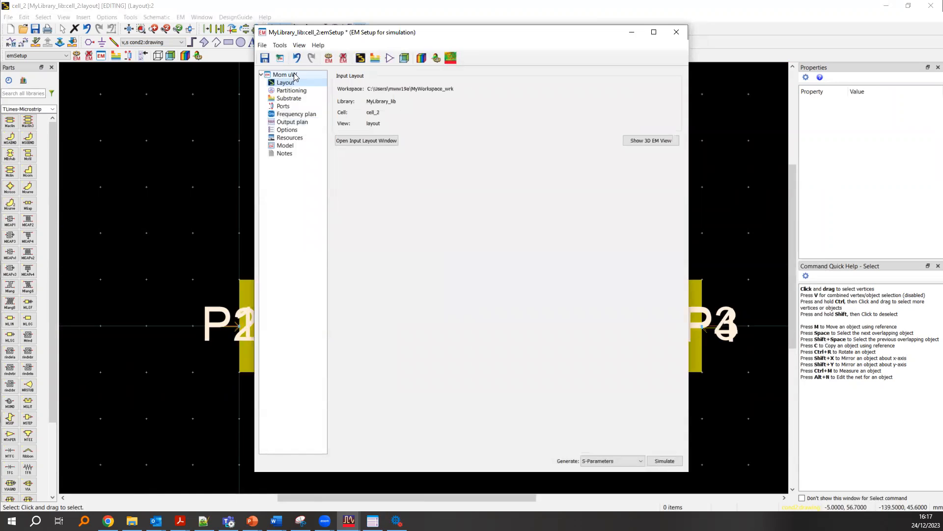
click(285, 74)
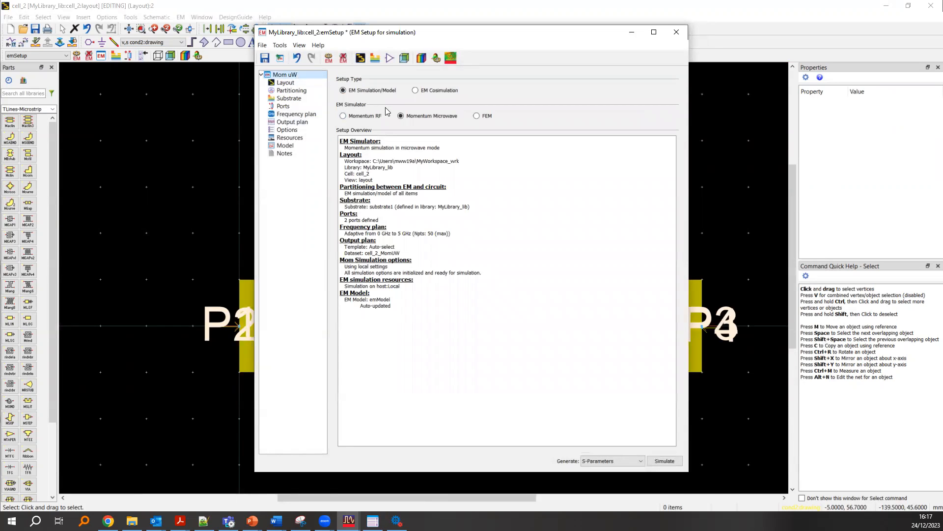
- Switch the EM simulator to FEM and back to Momentum Microwave
click(374, 118)
click(406, 120)
click(477, 116)
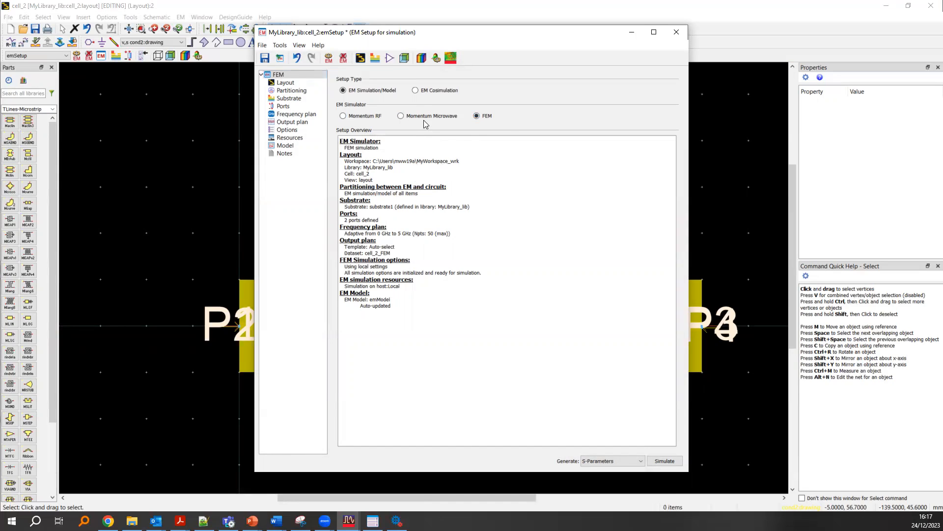
click(318, 45)
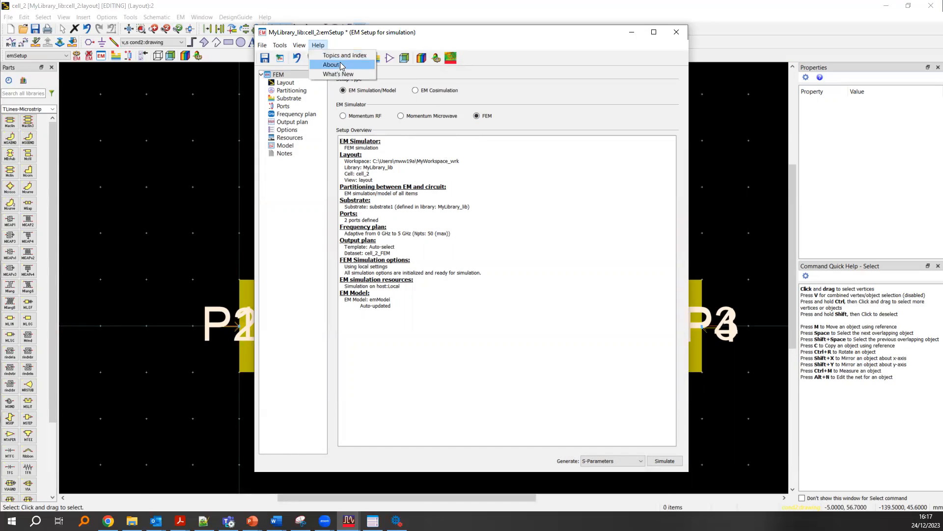
click(418, 118)
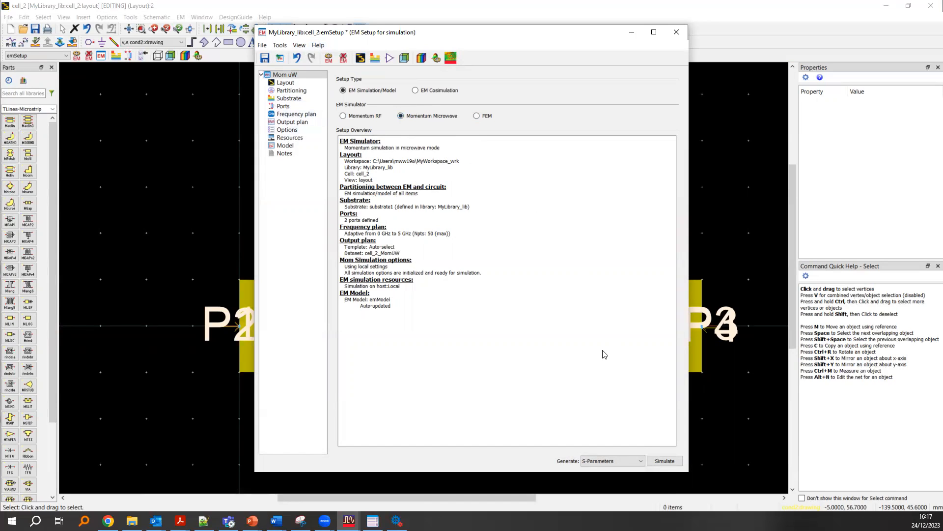
- Run the Momentum Microwave simulation with S-Parameters as the generated output
click(606, 462)
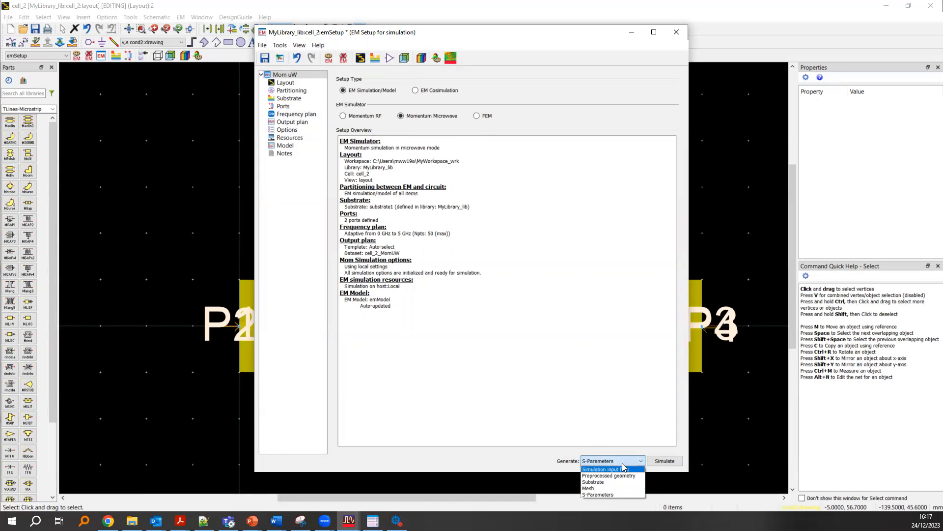
click(622, 463)
click(664, 461)
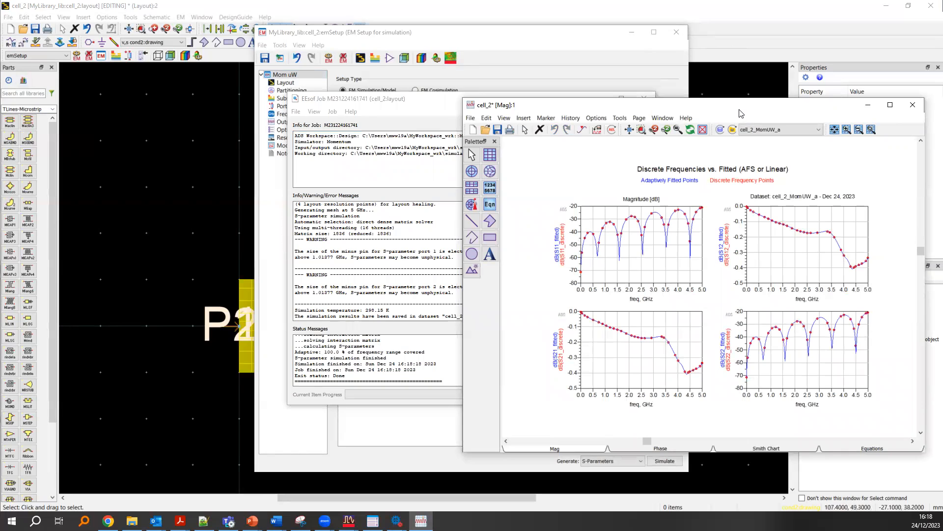
- Inspect the cell_2 magnitude plots and open the cell_1.dds data display from the workspace's main window
drag(741, 113, 606, 80)
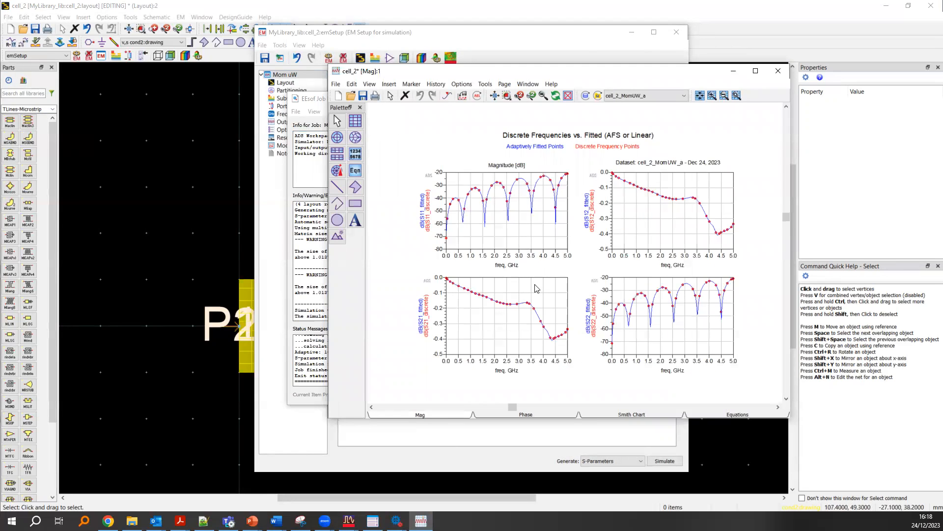
scroll(549, 278, up, 1)
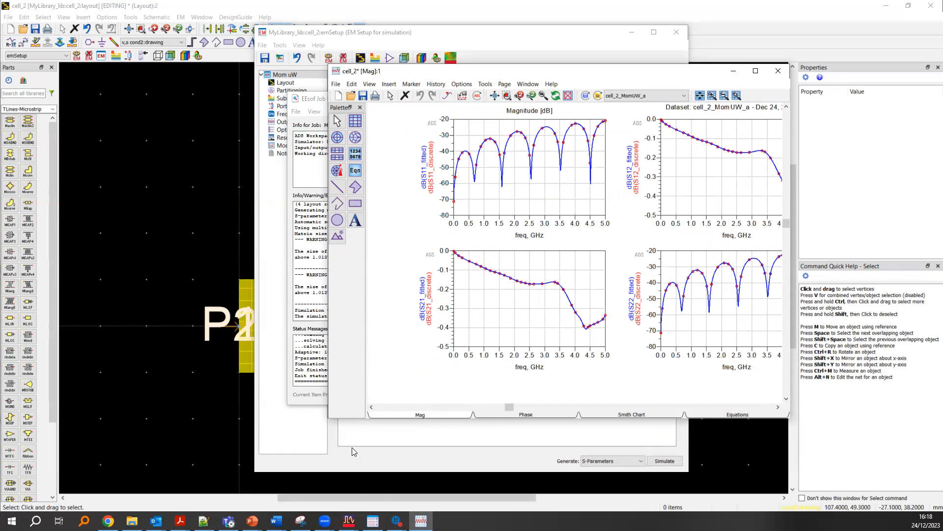
click(349, 521)
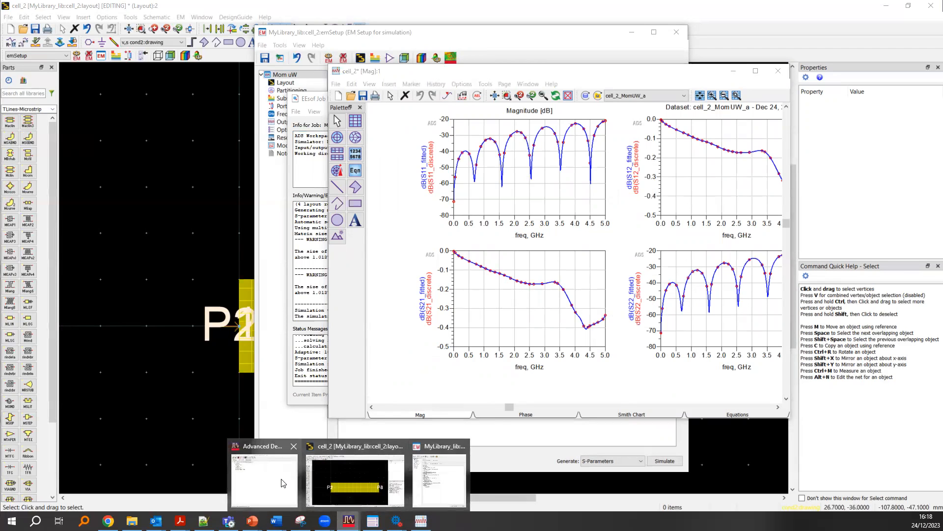
click(264, 480)
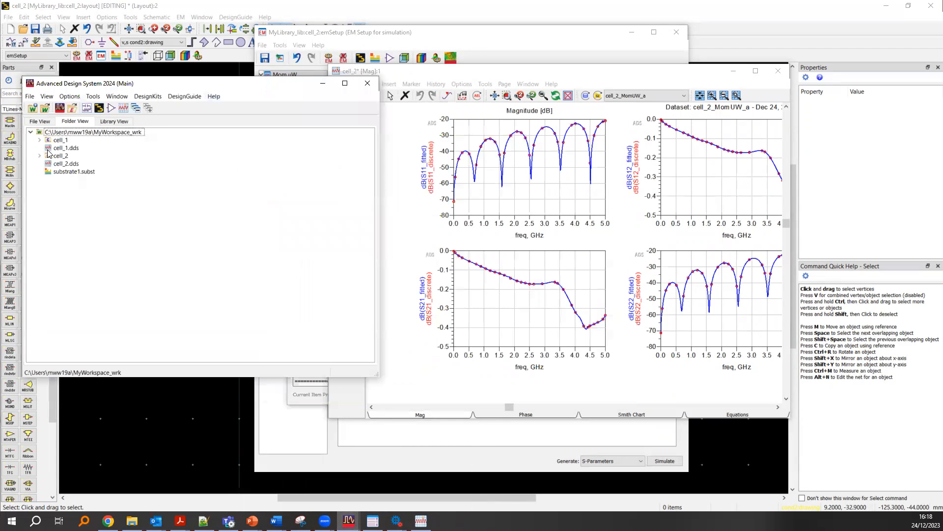
double_click(50, 148)
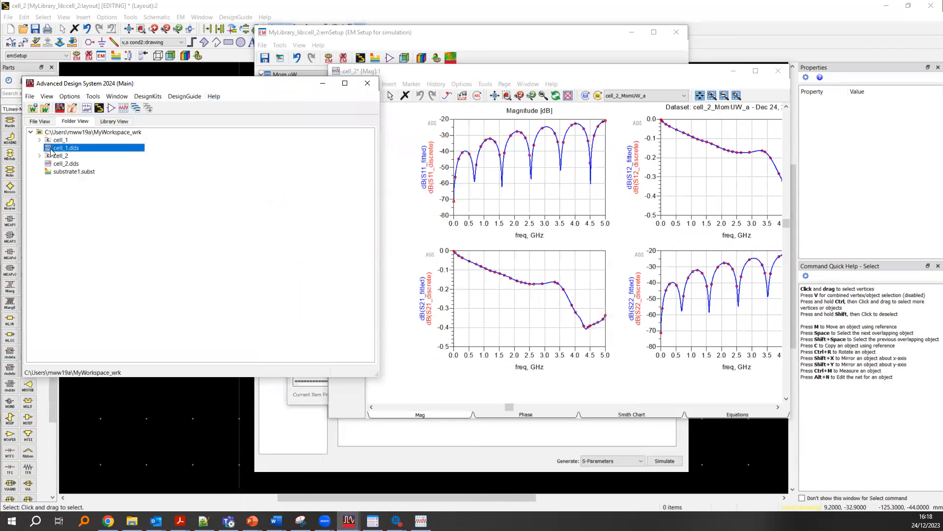
click(792, 112)
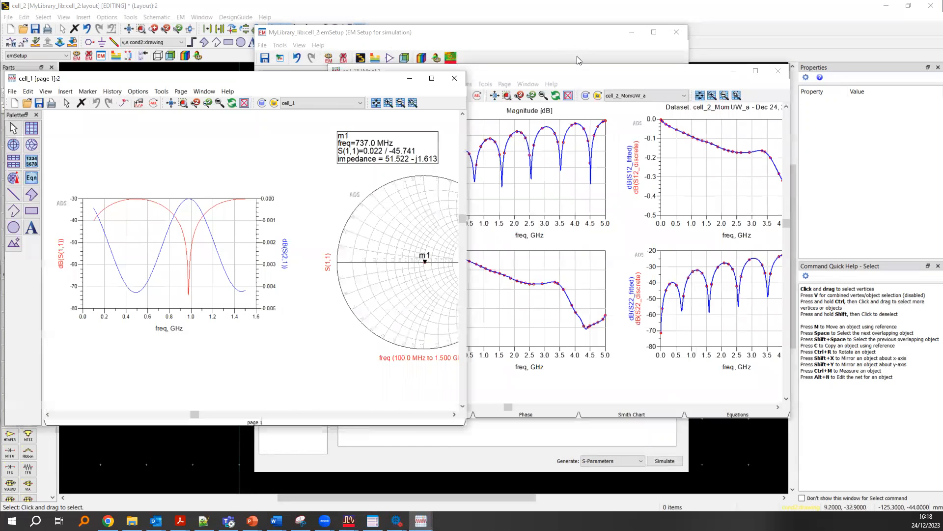
- Place the cell_1 and cell_2 data displays side by side and compare their S11 and S21 curves
click(572, 75)
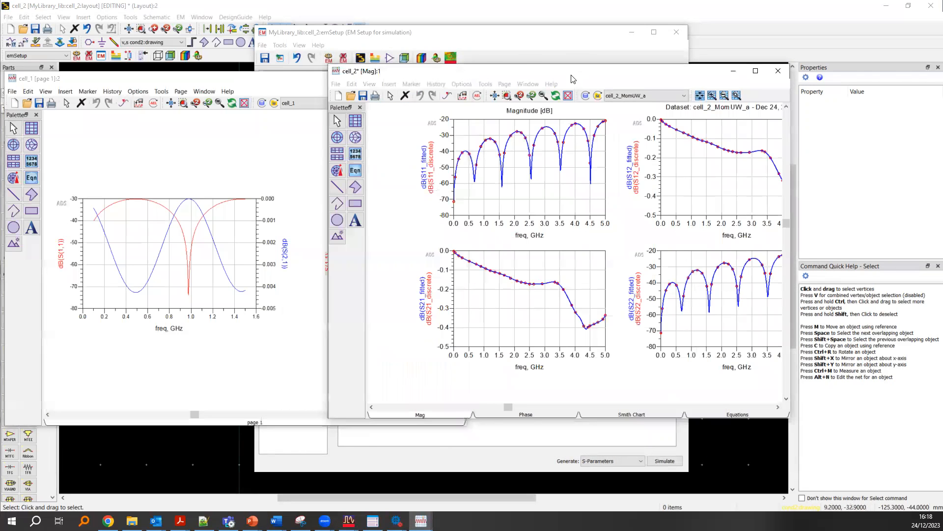
drag(572, 75, 737, 77)
click(98, 219)
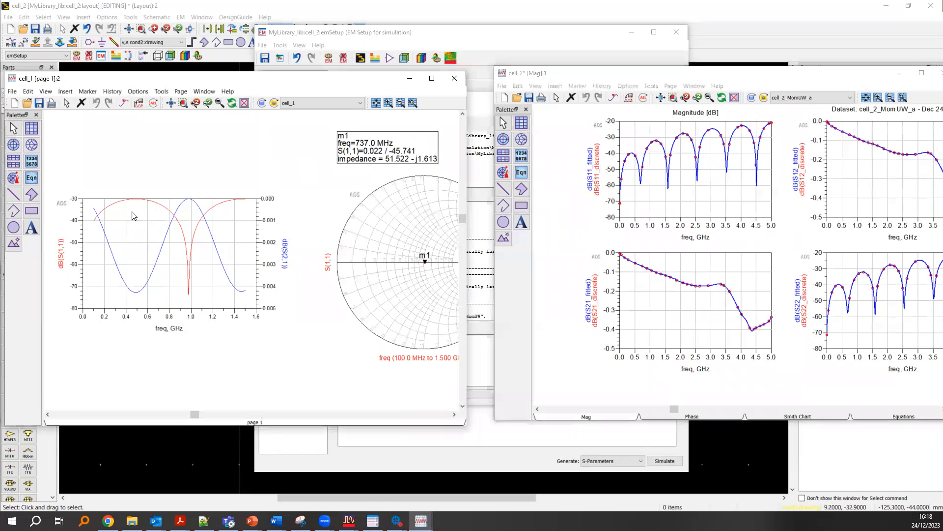
click(702, 176)
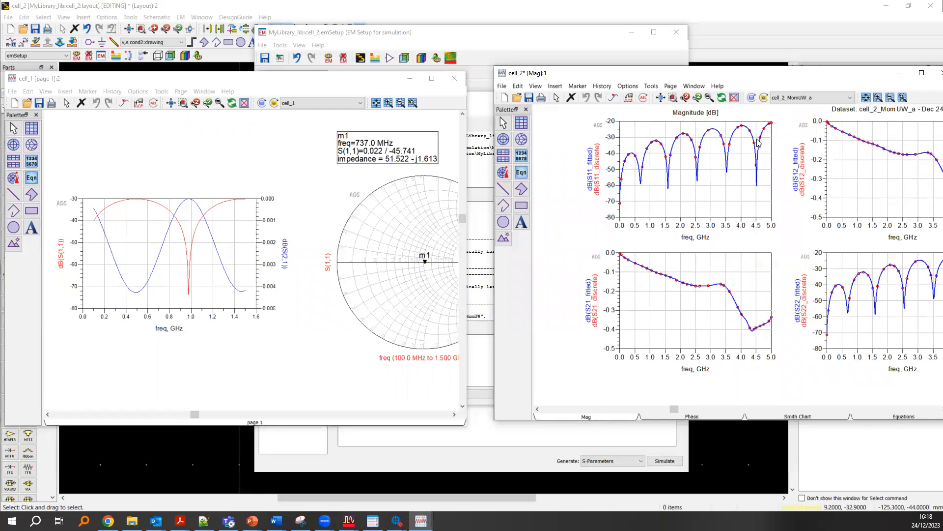
scroll(752, 152, up, 3)
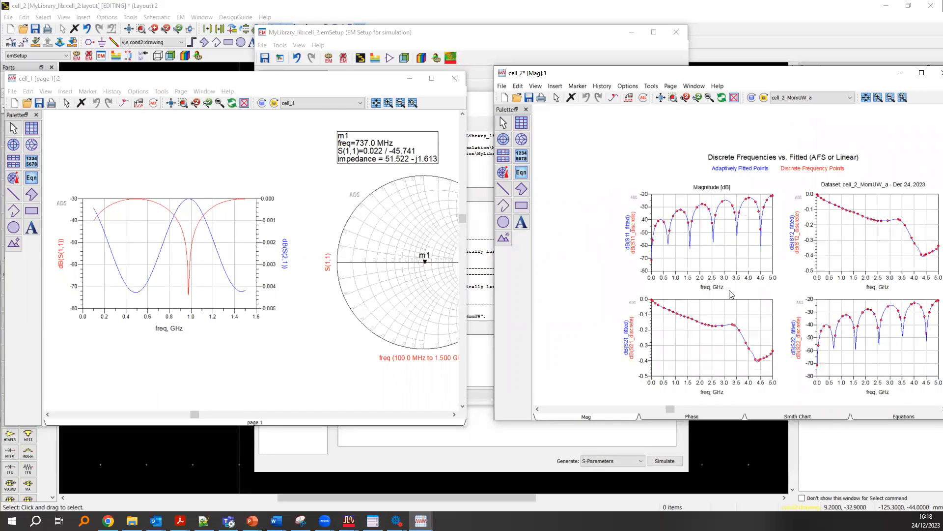
scroll(727, 295, down, 3)
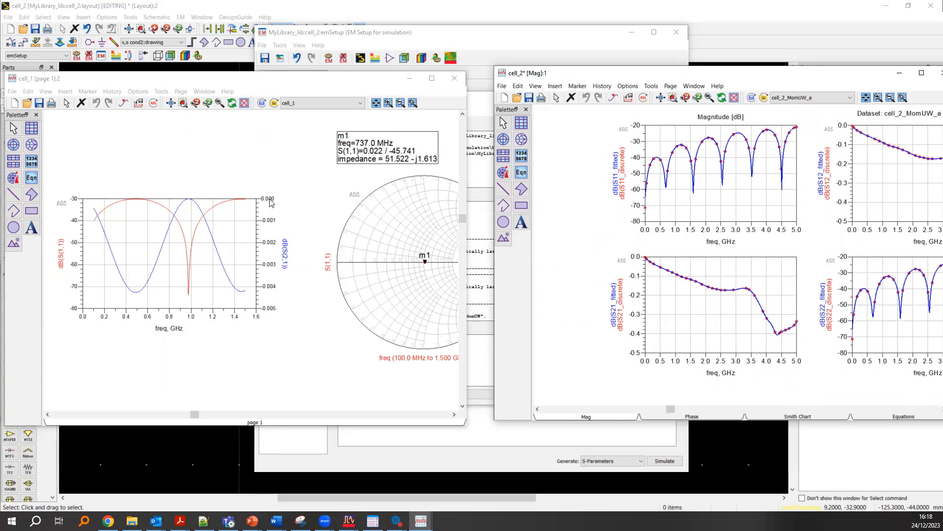
- Move the cell_2 data display directly beside the cell_1 display and save it
click(215, 237)
drag(598, 73, 566, 68)
key(ctrl+s)
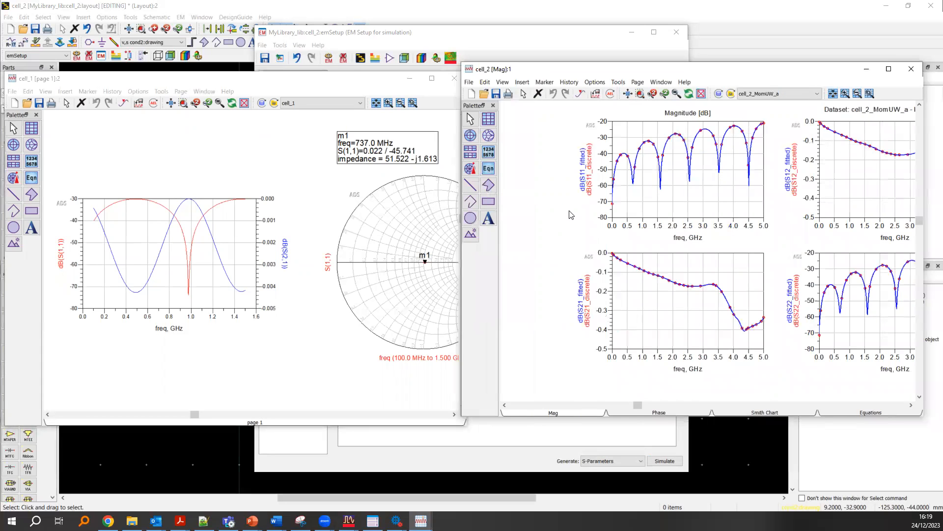
- Align the cell_1 data display with the cell_2 display for a final comparison, and close both displays
click(284, 179)
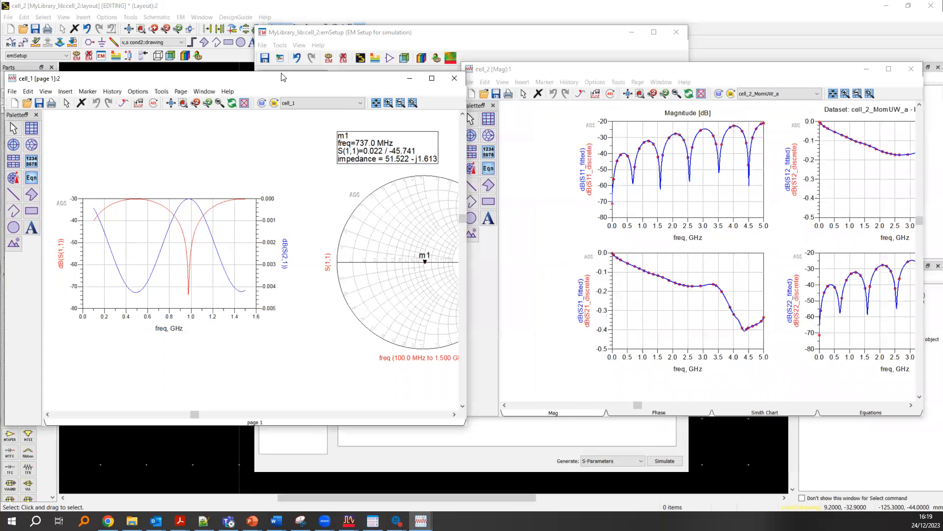
drag(283, 77, 283, 67)
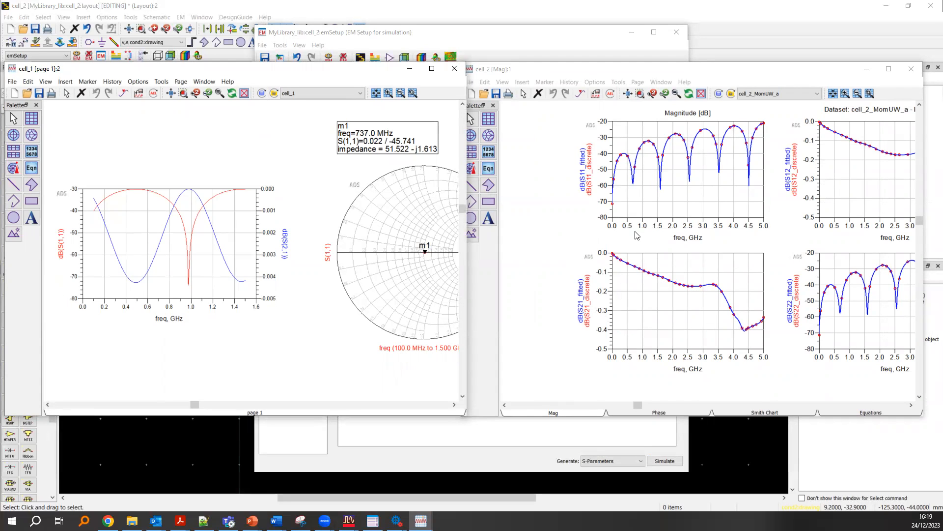
click(456, 69)
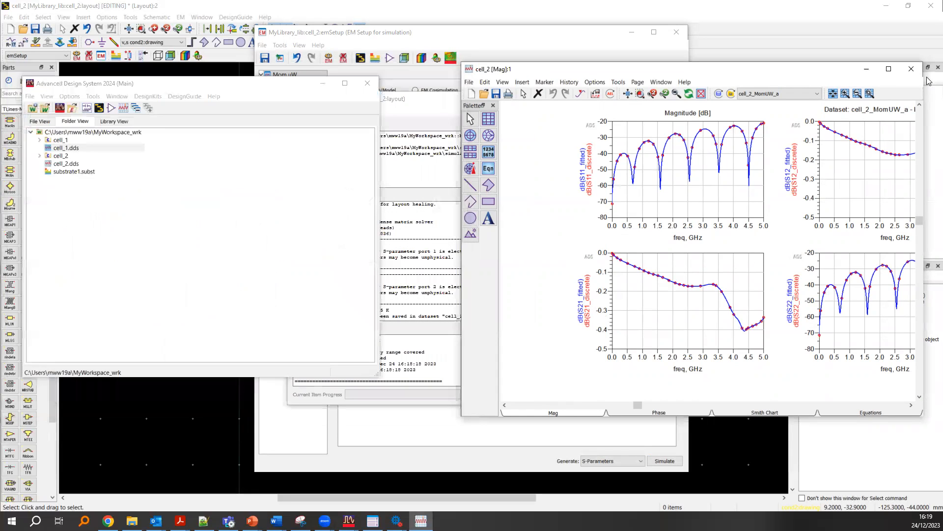
click(912, 69)
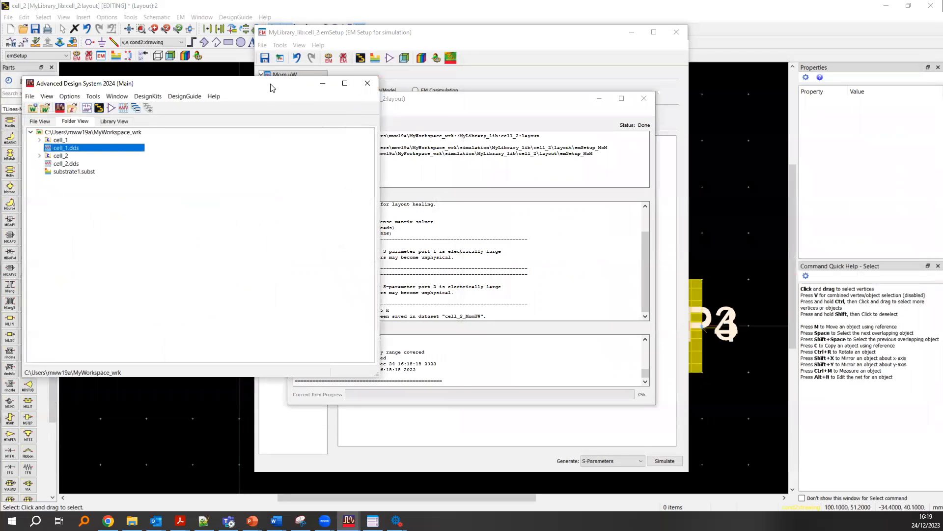
- Expand cell_1 and cell_2 in the workspace tree to review their views, and close the simulation job window
drag(277, 84, 492, 102)
click(254, 158)
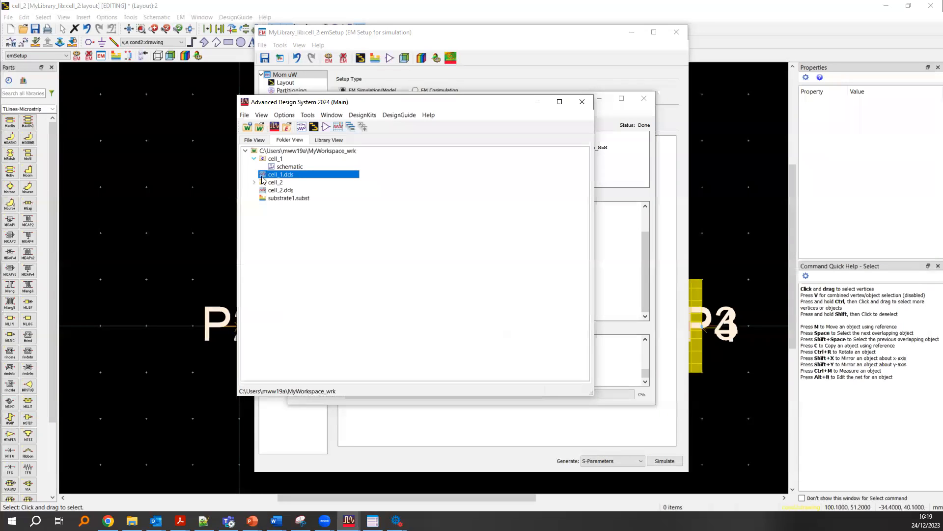
click(254, 182)
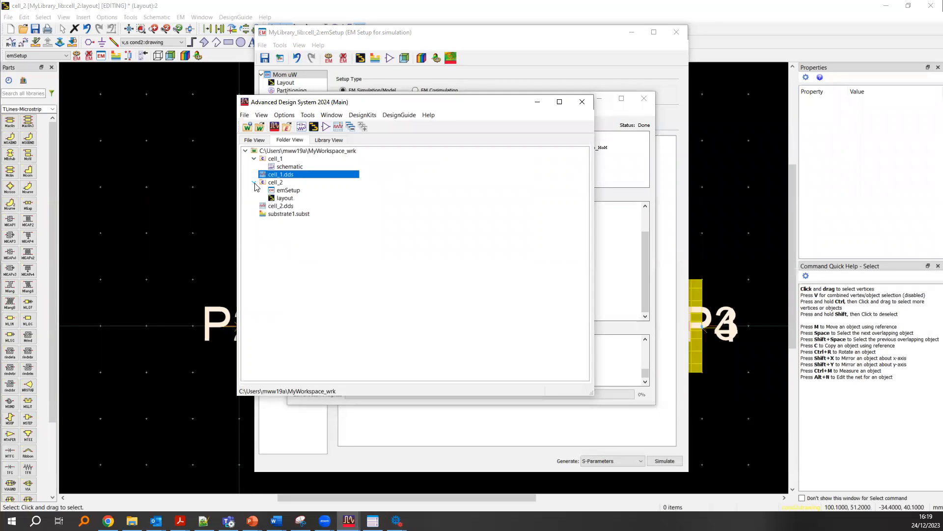
click(644, 99)
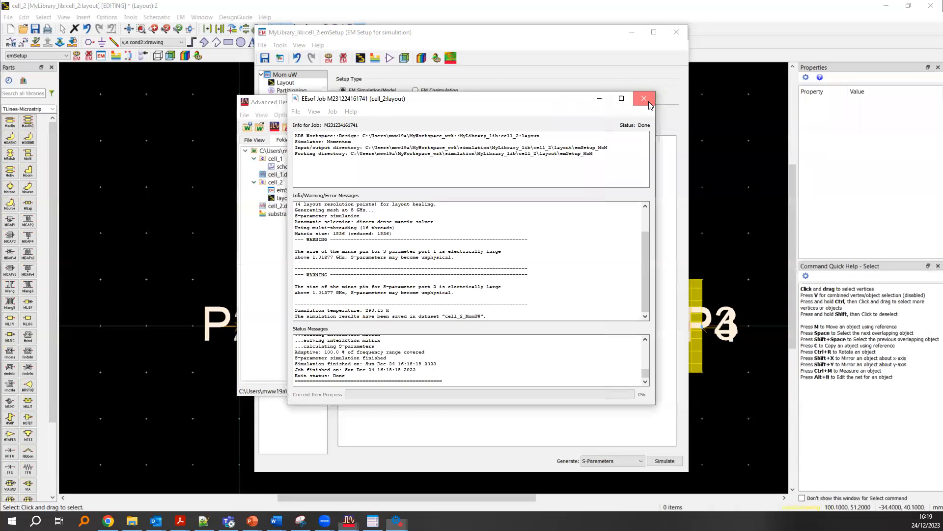